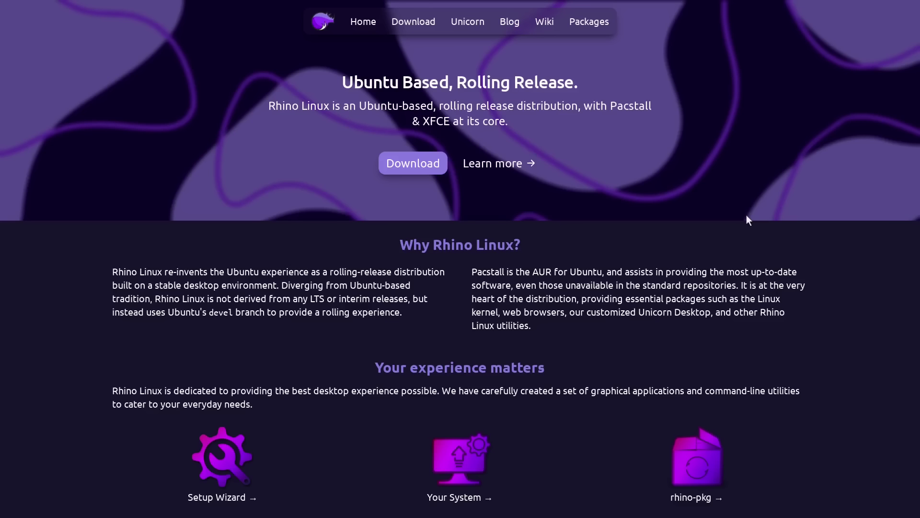
Zoom in on the Arch Linux Downloads release info, then move to the Linux Mint All Versions page
key("ctrl+Tab")
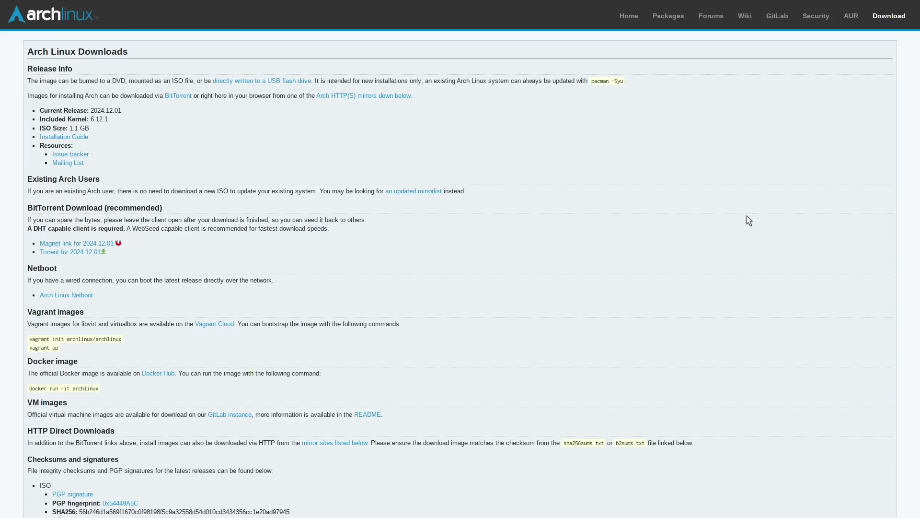
key("ctrl+plus")
key("ctrl+plus")
key("ctrl+plus")
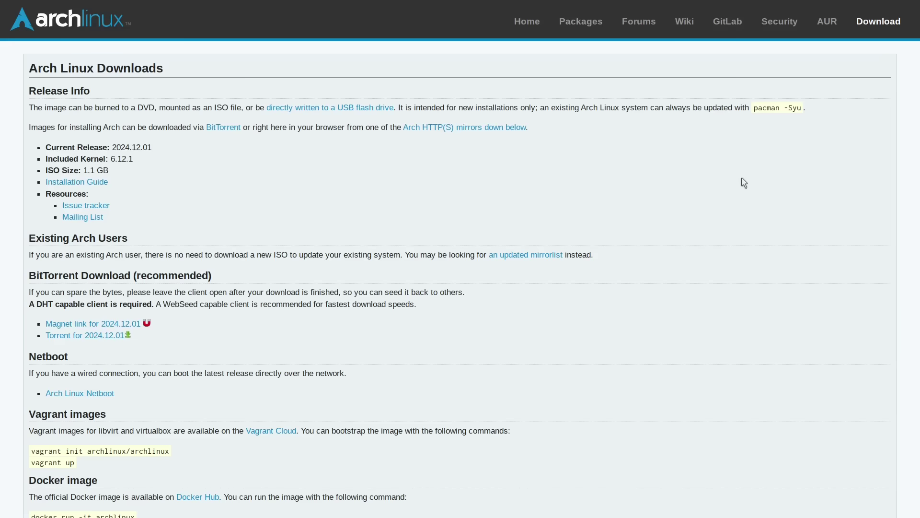
key("ctrl+Tab")
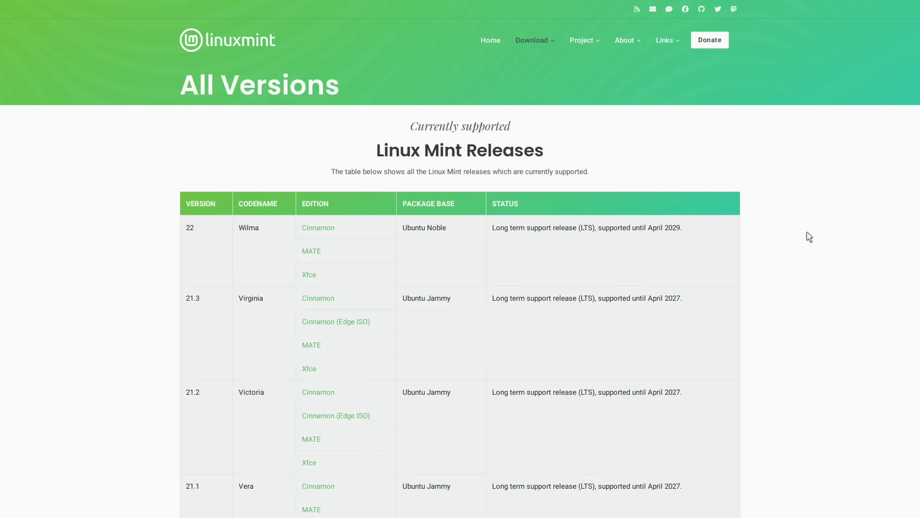
Scroll down the Linux Mint All Versions table of supported releases
scroll(810, 235, "down", 1)
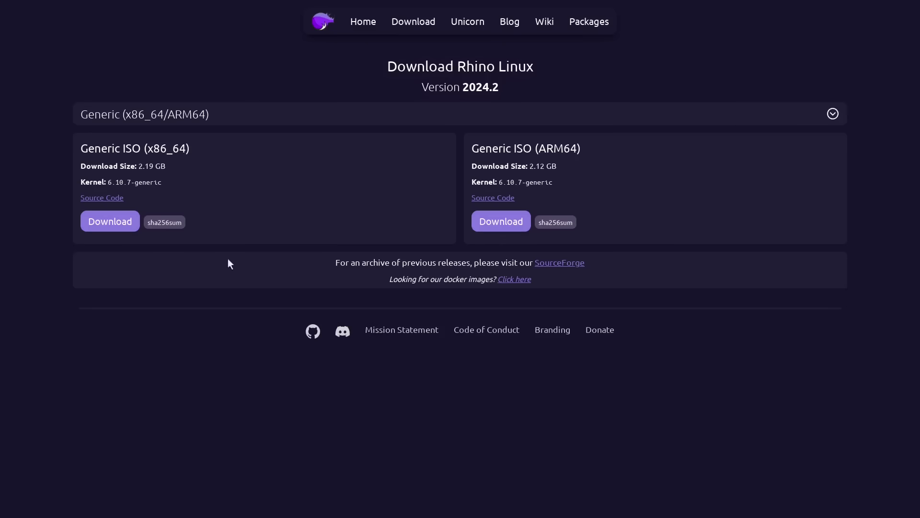
Download the Generic x86_64 ISO, Rhino-Linux-2024.2-amd64.iso, from the Rhino Linux download page
left_click(120, 223)
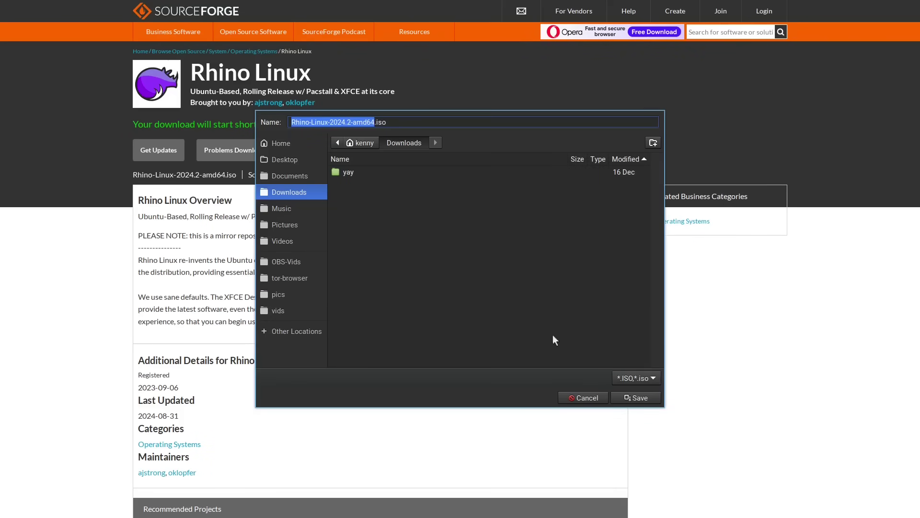
Cancel saving Rhino-Linux-2024.2-amd64.iso and go back to the Rhino Linux project page
left_click(584, 398)
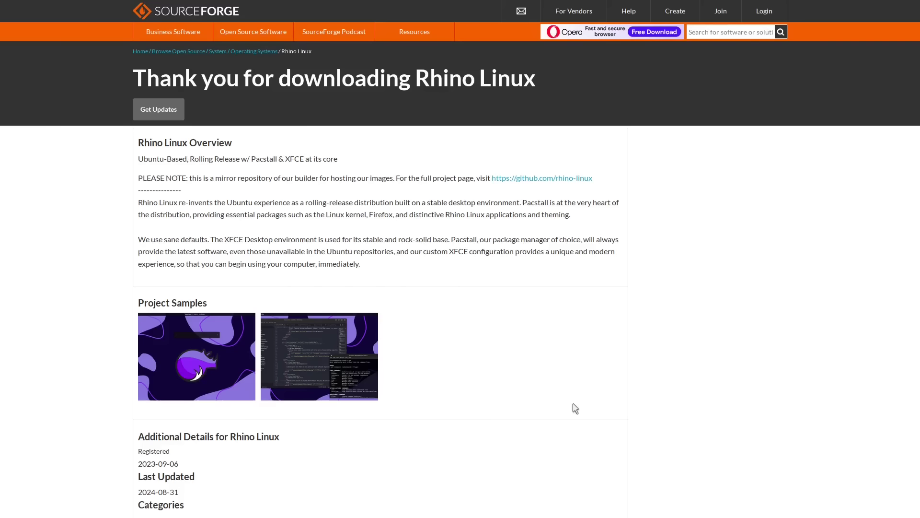
key("alt+Left")
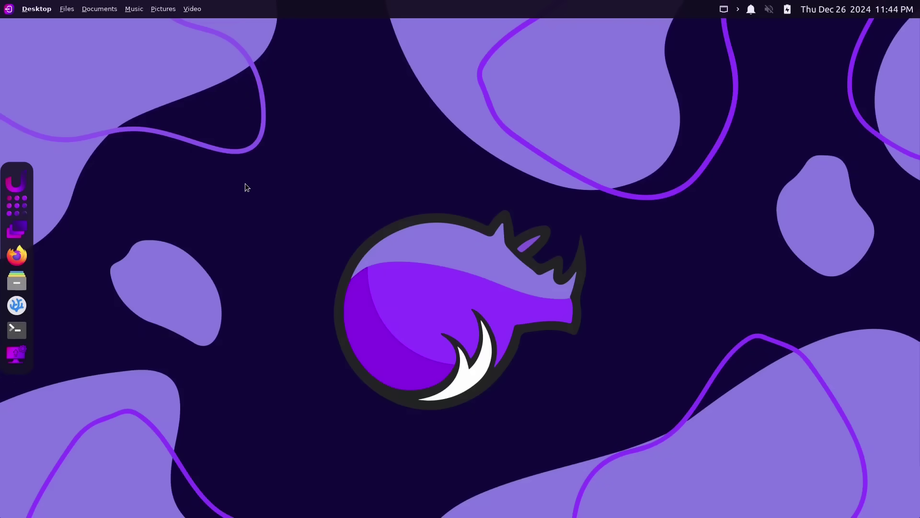
left_click_drag(205, 116, 719, 460)
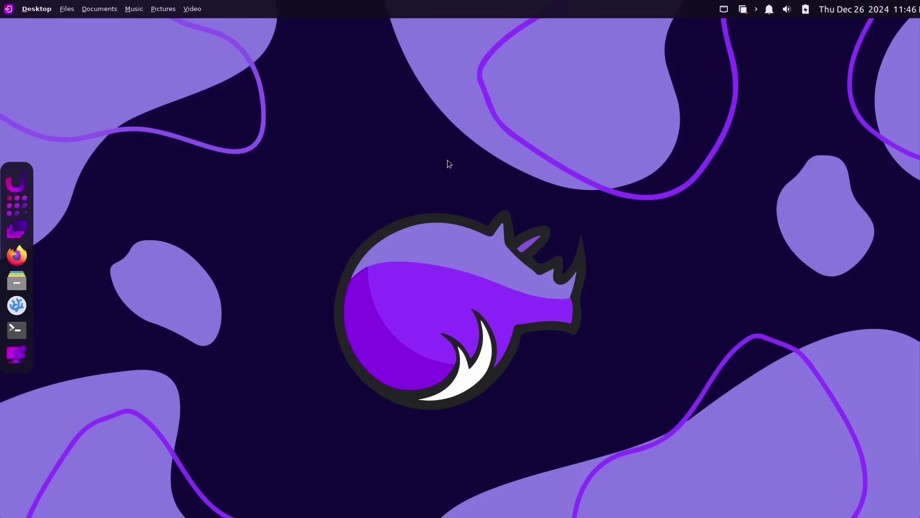
Search Ulauncher for 'fir' (Firefox) and then 'thu' (Thunar), clearing the query after each
left_click(27, 180)
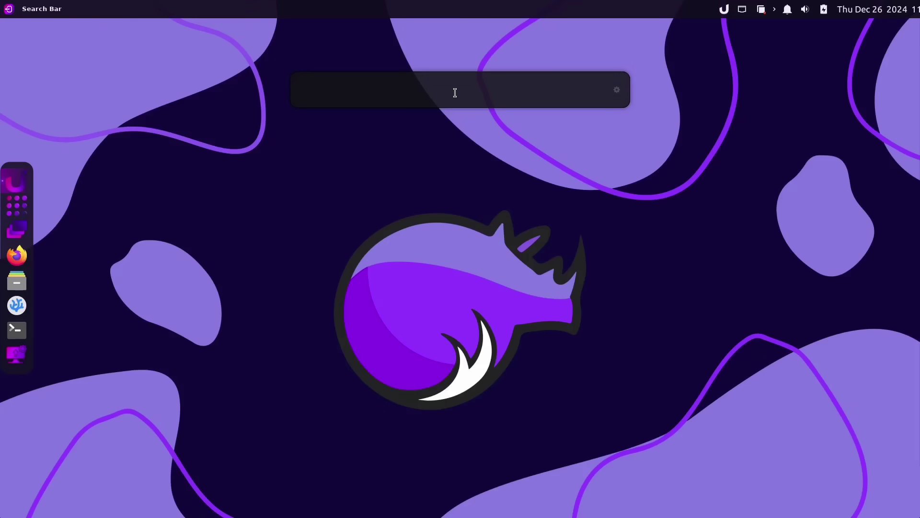
type("fir")
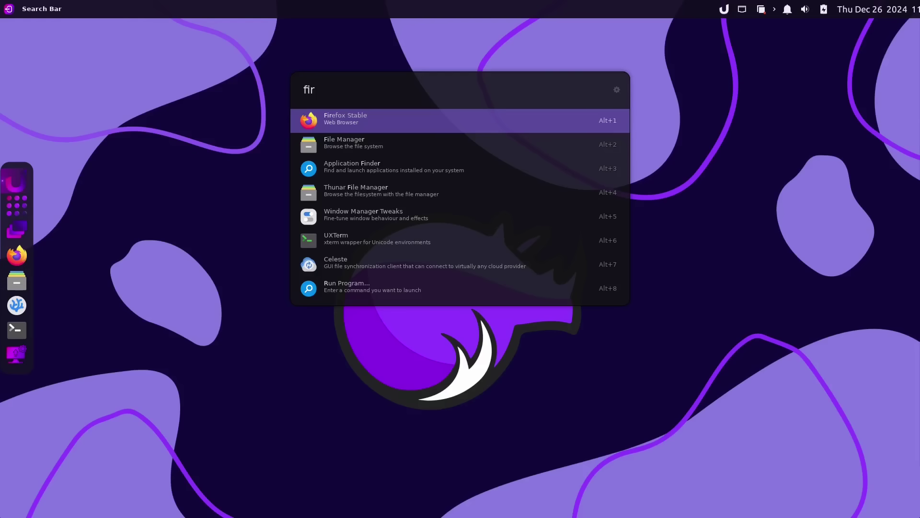
key("BackSpace")
key("BackSpace")
key("BackSpace")
type("t")
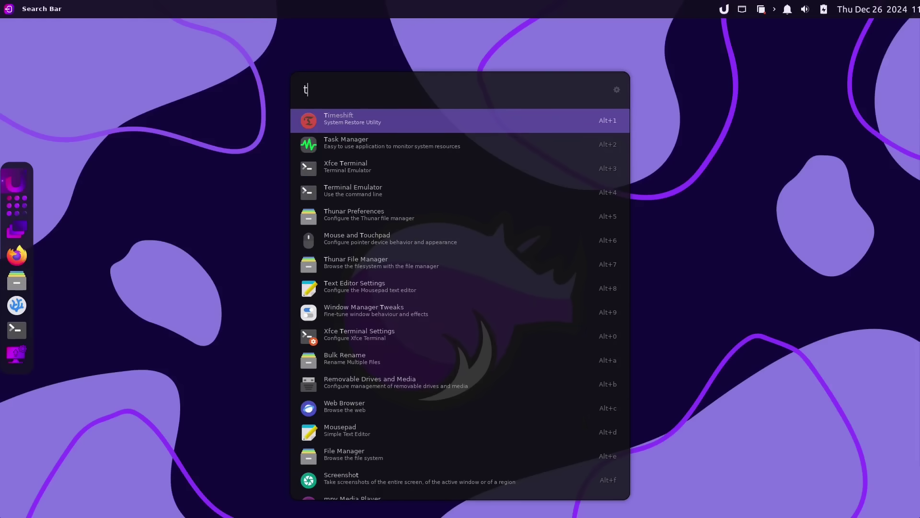
type("hu")
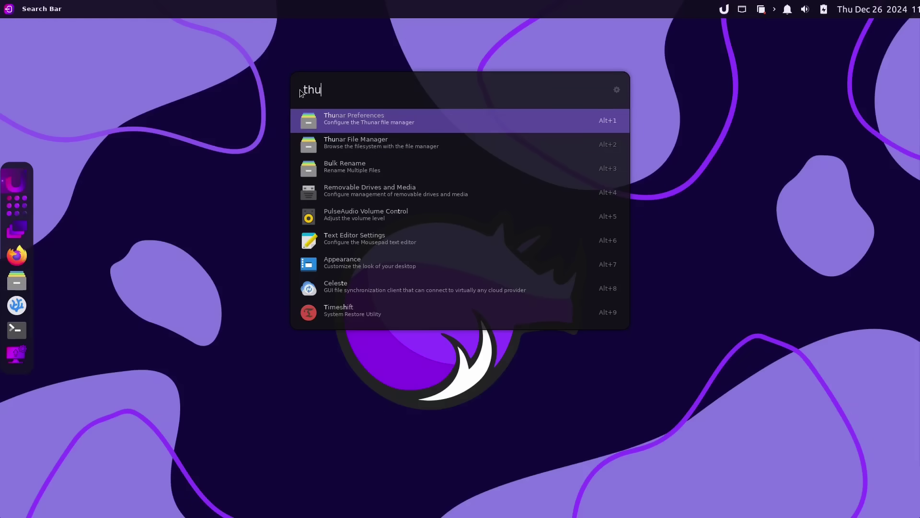
key("BackSpace")
key("BackSpace")
key("BackSpace")
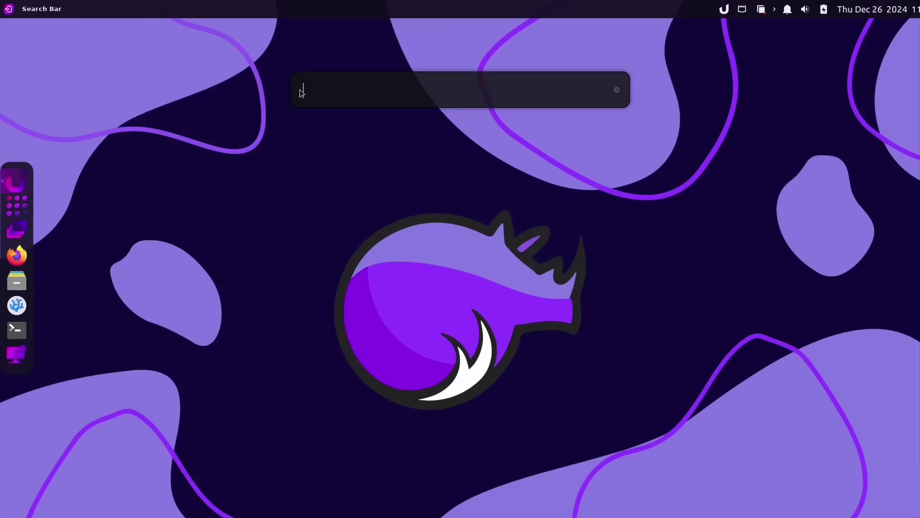
Browse '/', '/dev/' and '~/Downloads/' in Ulauncher, then step back to '~/'
type("/")
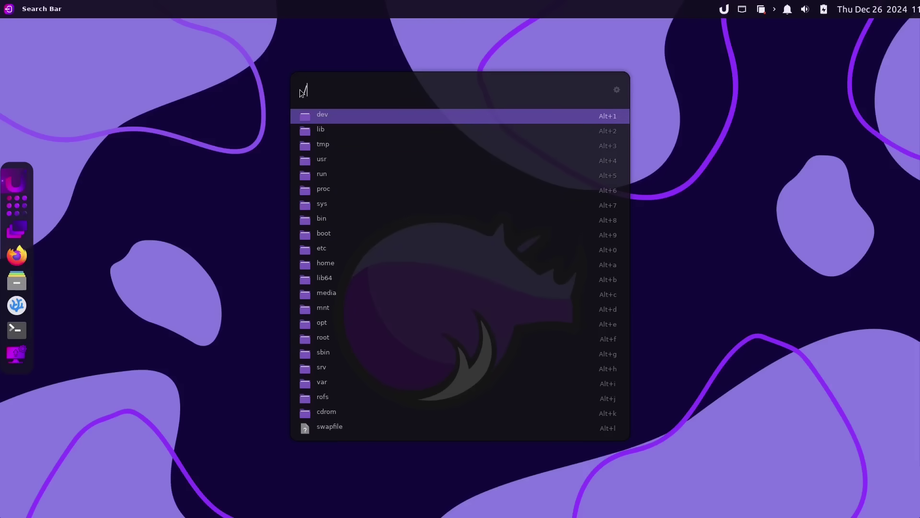
type("dev/")
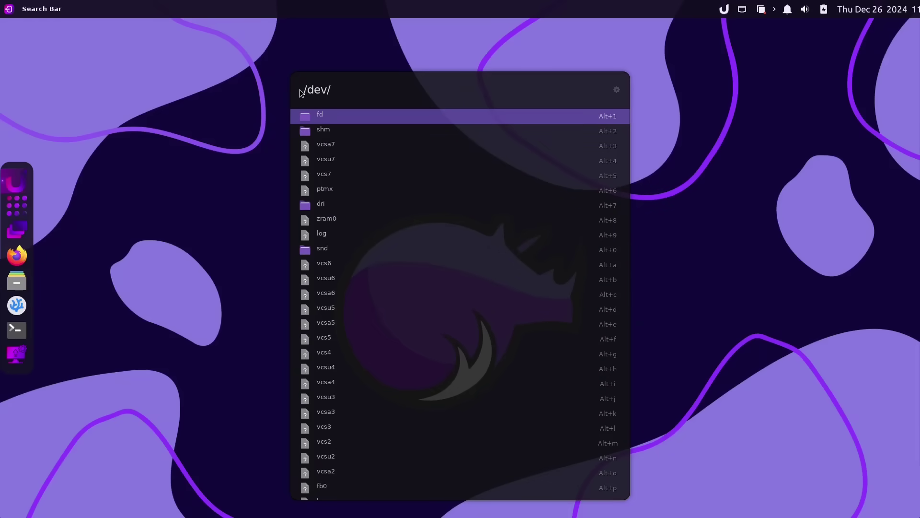
key("BackSpace")
key("BackSpace")
key("BackSpace")
key("BackSpace")
key("BackSpace")
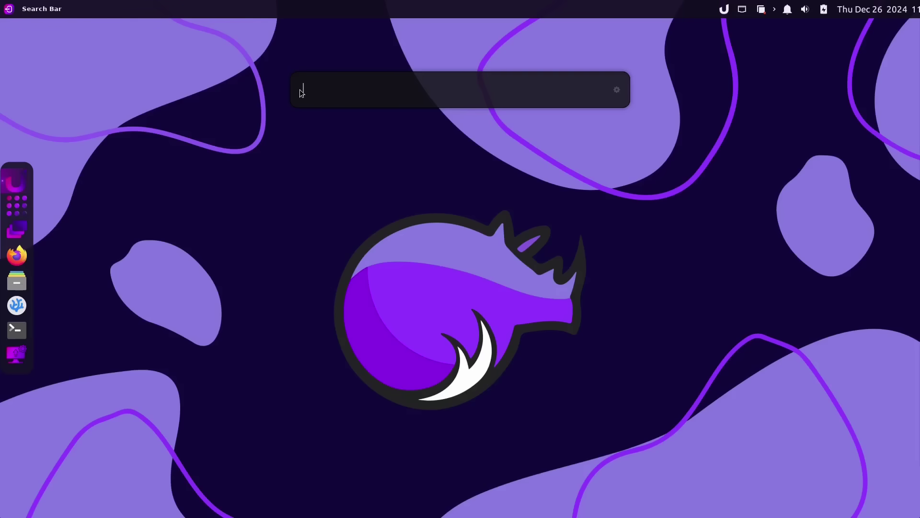
type("~")
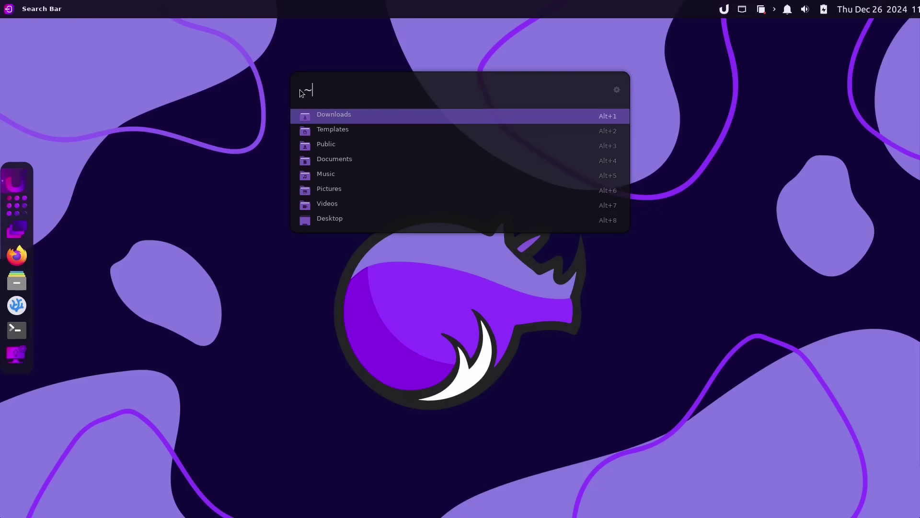
type("/Down")
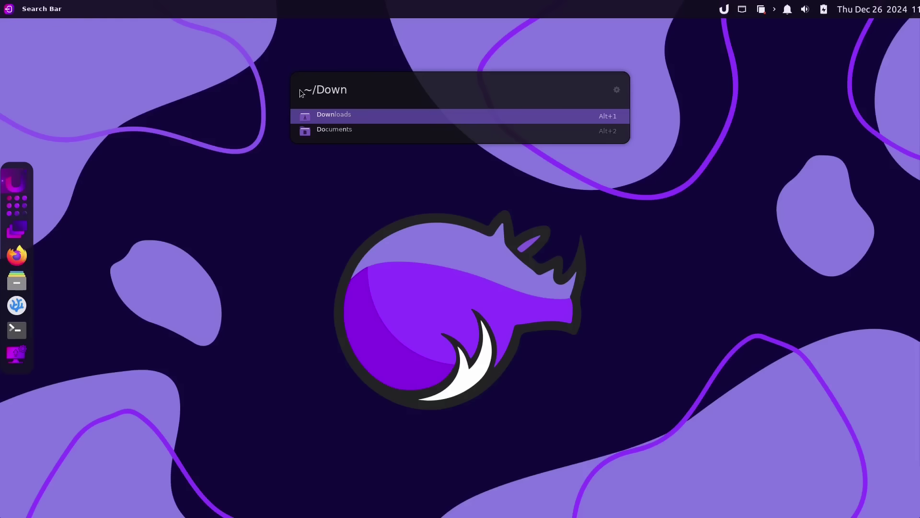
type("loads/")
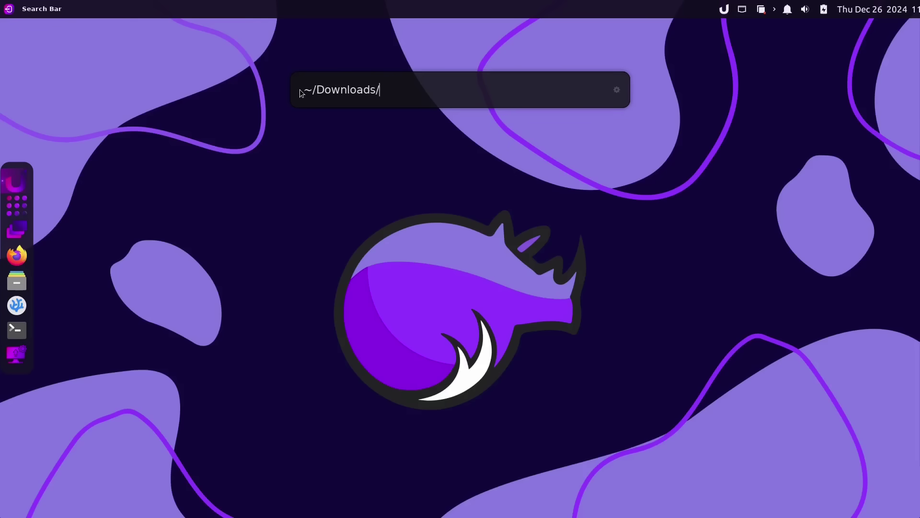
key("ctrl+BackSpace")
key("ctrl+BackSpace")
Google 'rhino linux' via Ulauncher, close Firefox, then type 'so' for the Stack Overflow shortcut
type("g ")
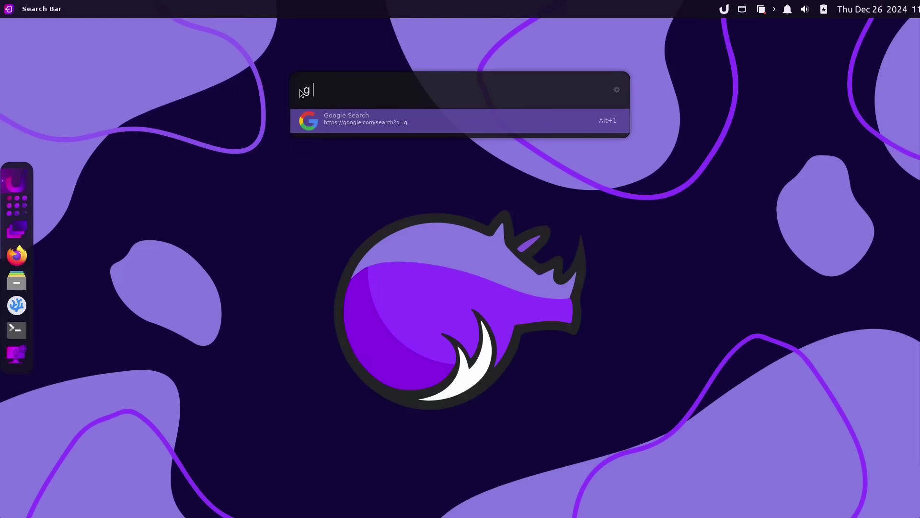
type("rhino linux")
key("Return")
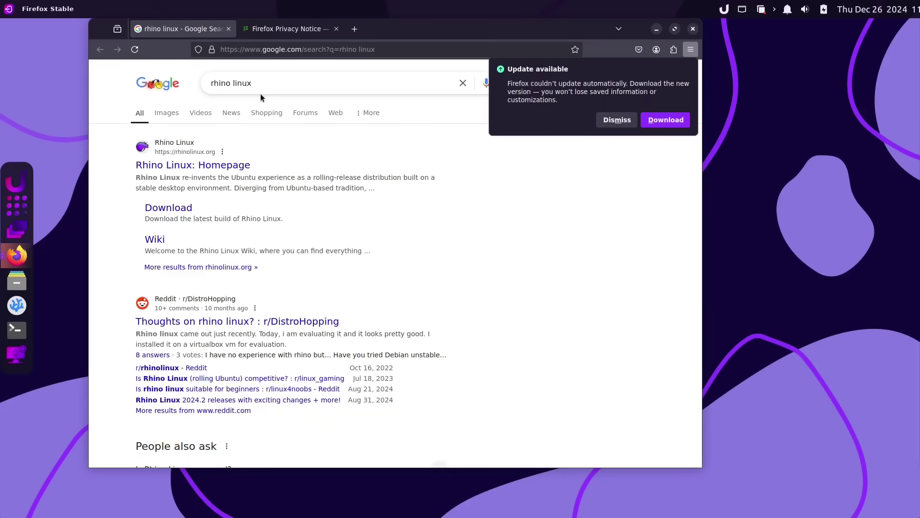
left_click(693, 29)
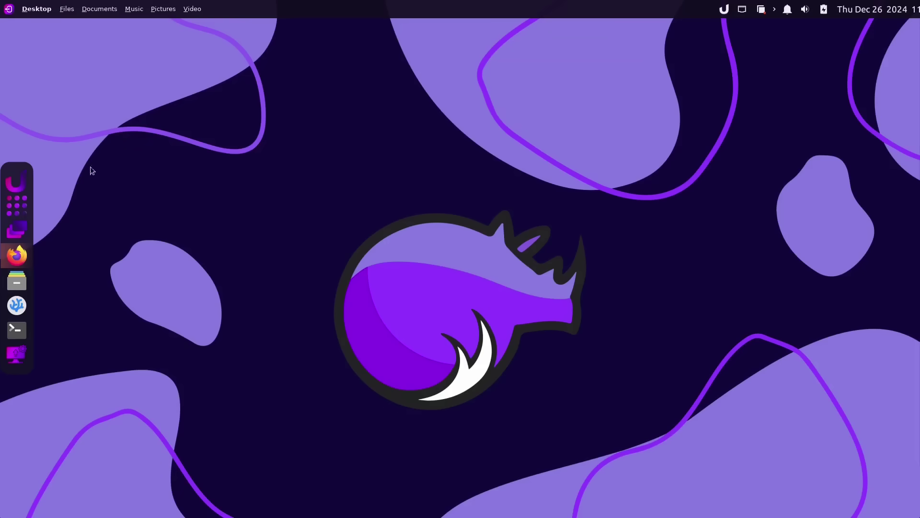
left_click(23, 180)
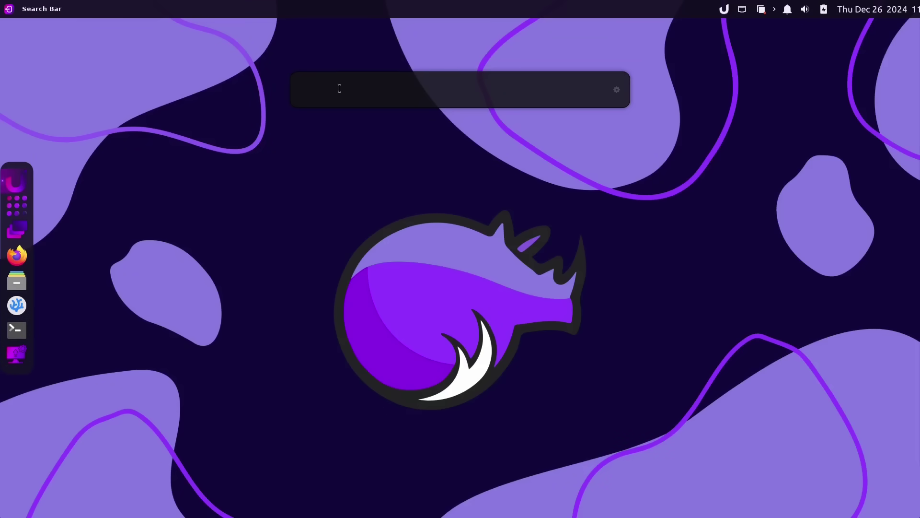
type("so")
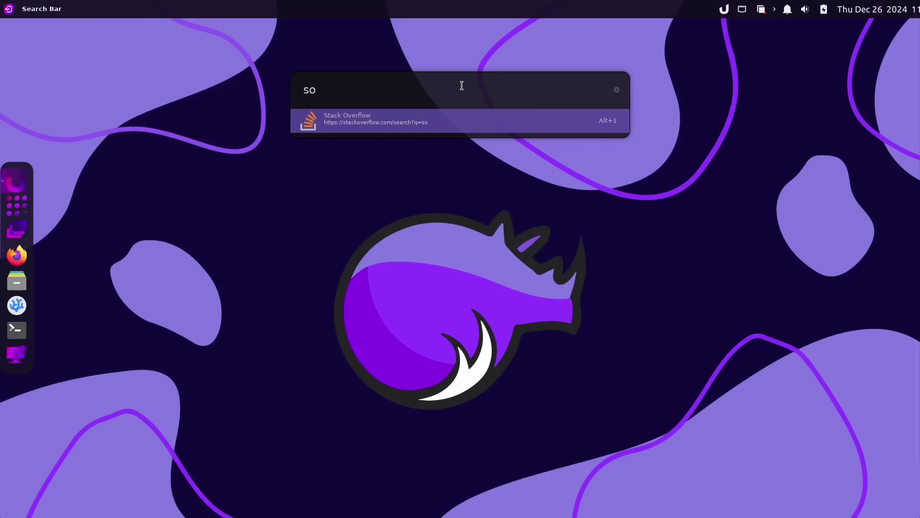
left_click(616, 90)
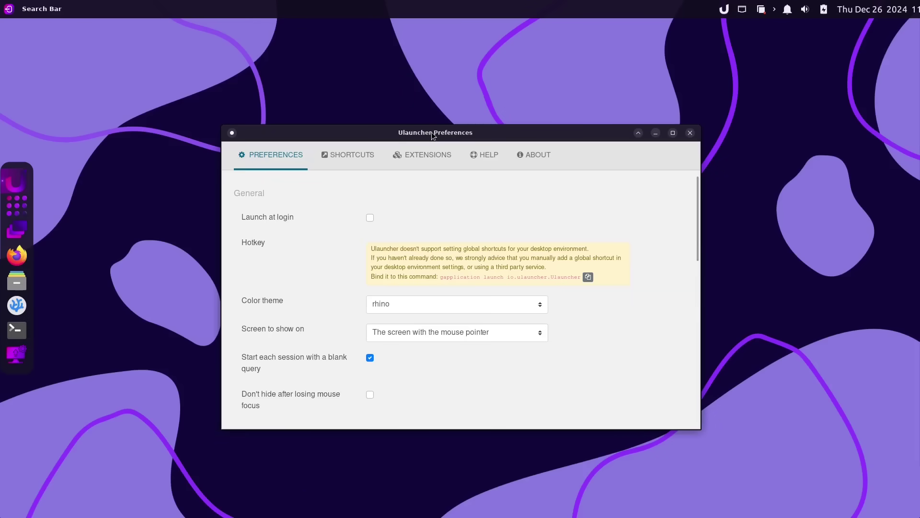
left_click_drag(431, 132, 374, 73)
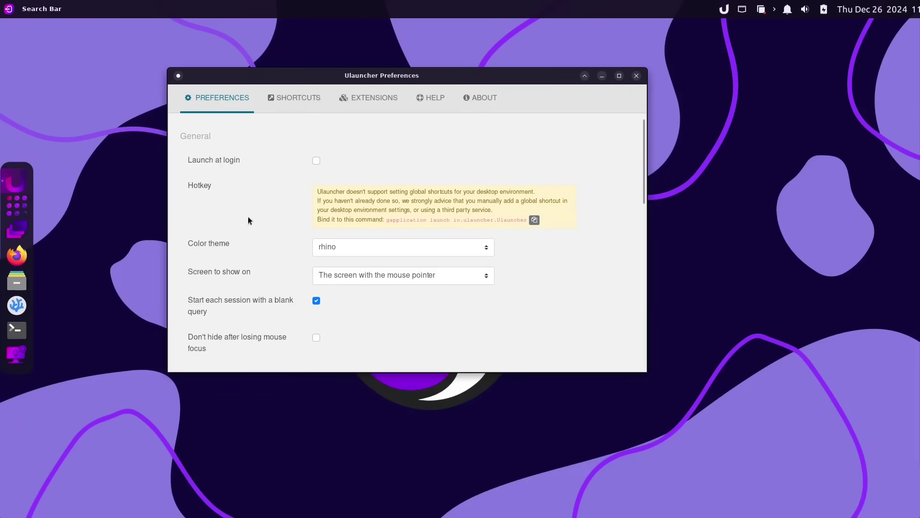
scroll(258, 239, "down", 10)
scroll(266, 259, "up", 5)
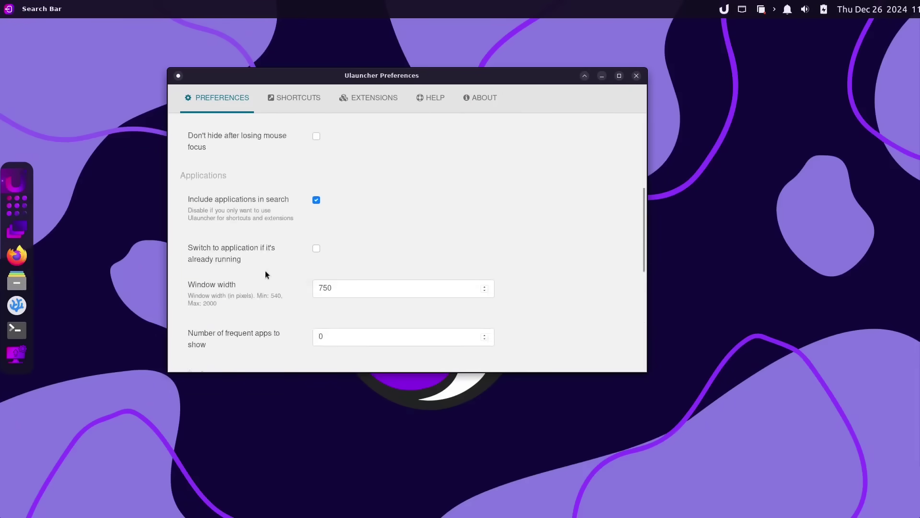
scroll(265, 271, "up", 5)
left_click(292, 100)
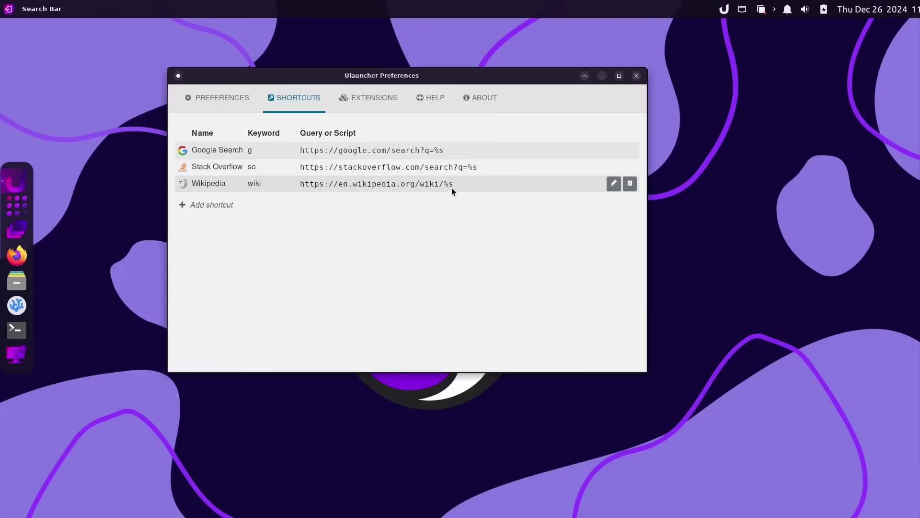
mouse_move(429, 183)
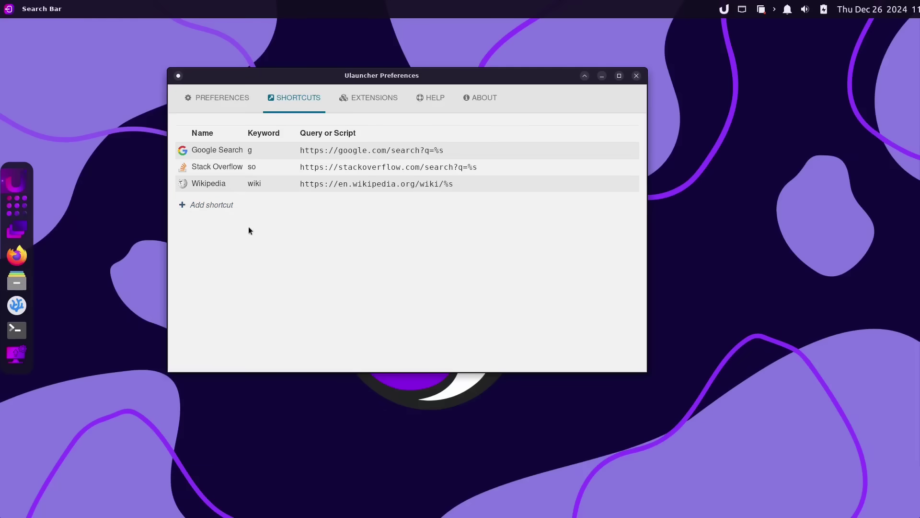
Close Ulauncher Preferences, try the 'g', '/' and 'fire' queries, then dismiss the launcher
left_click(636, 77)
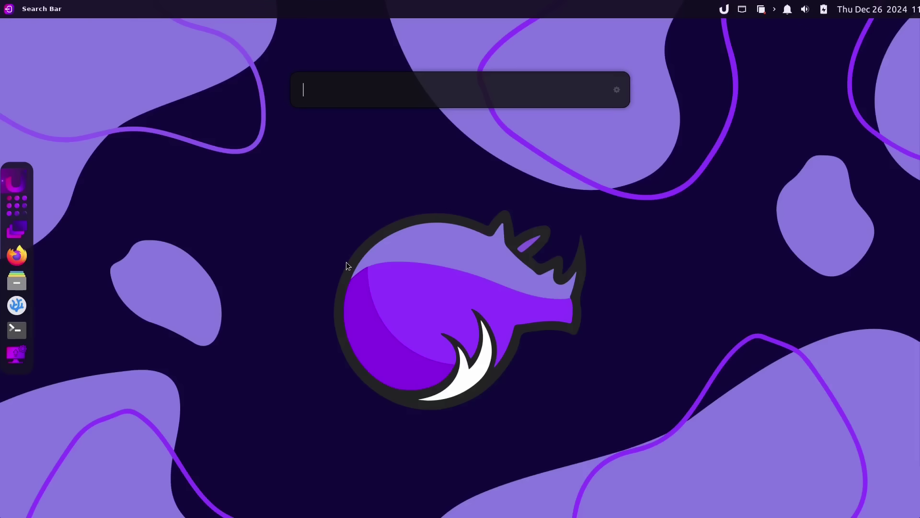
type("g")
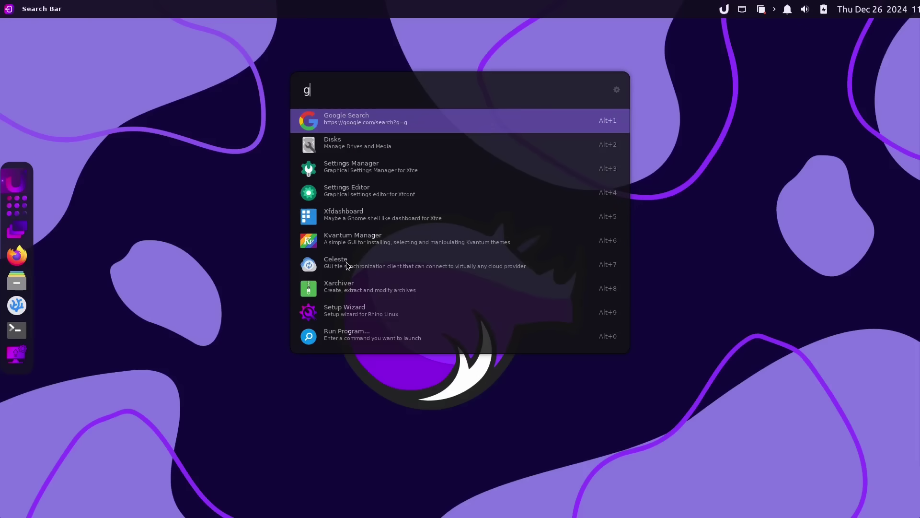
key("BackSpace")
type("/")
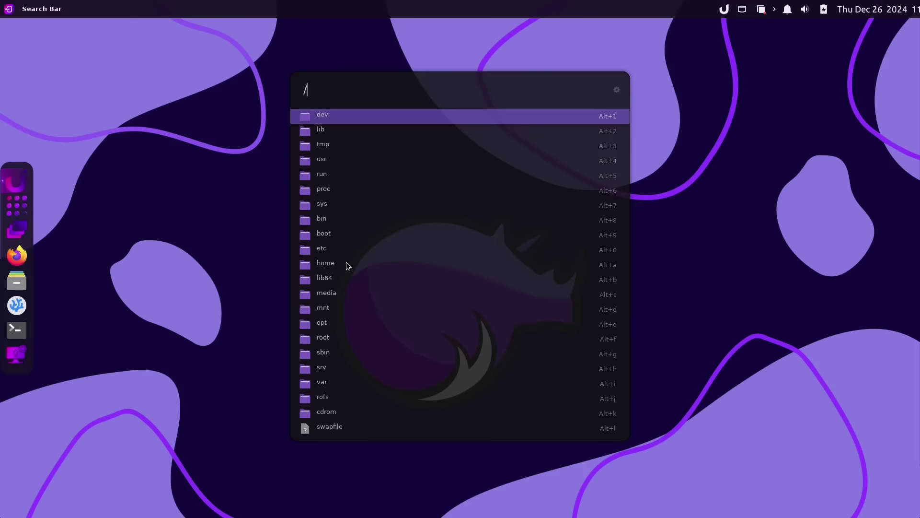
key("BackSpace")
type("fire")
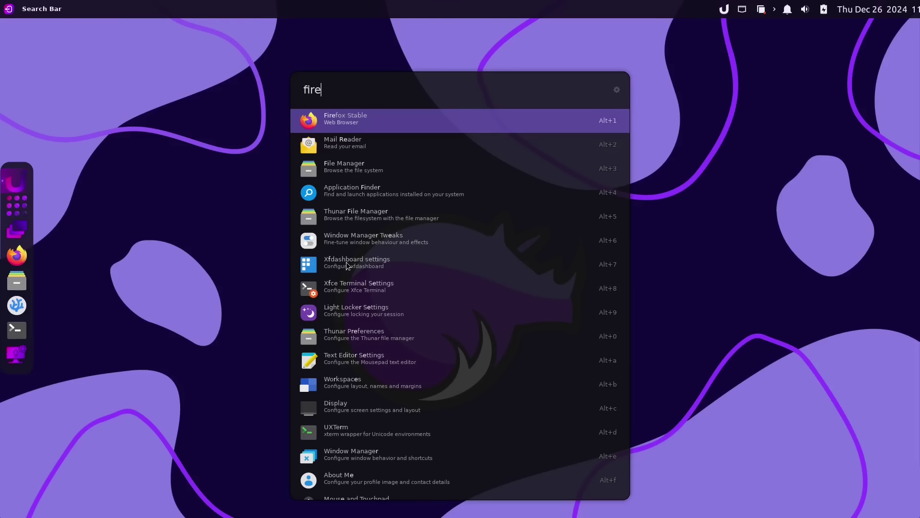
key("Return")
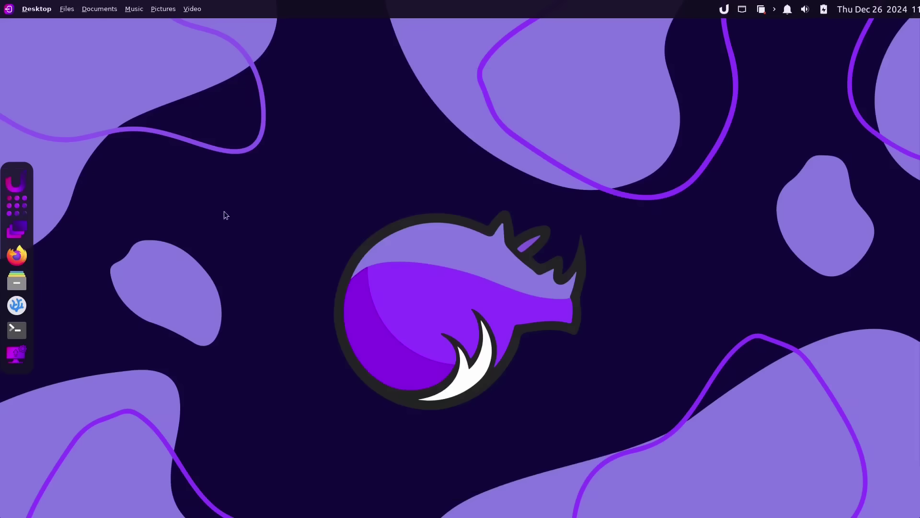
left_click(18, 229)
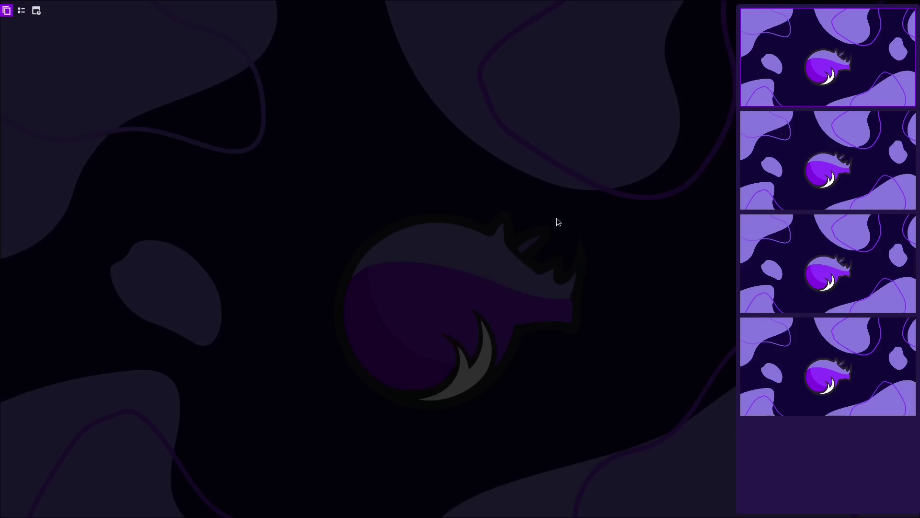
left_click(545, 224)
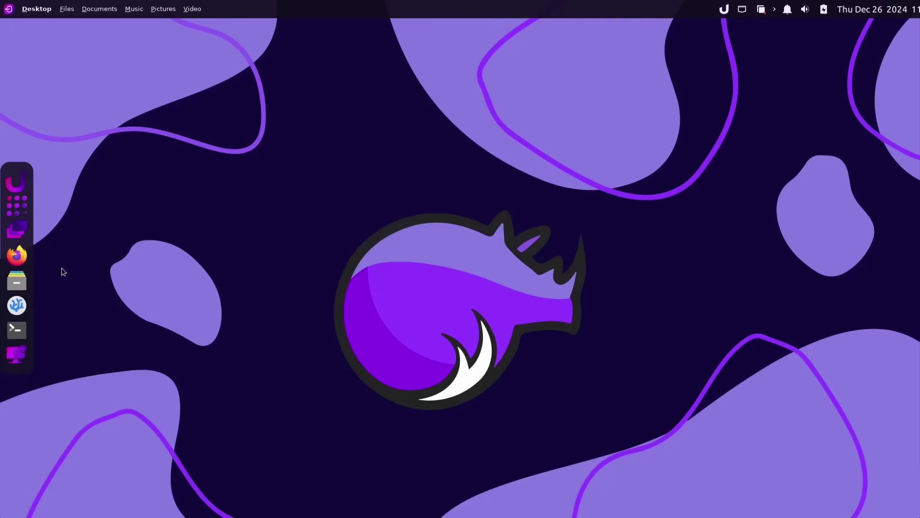
left_click(26, 254)
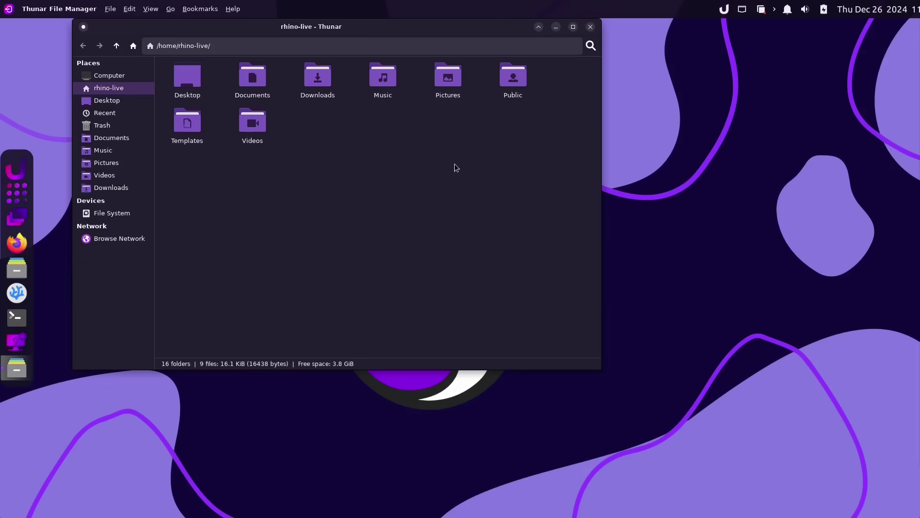
left_click(591, 28)
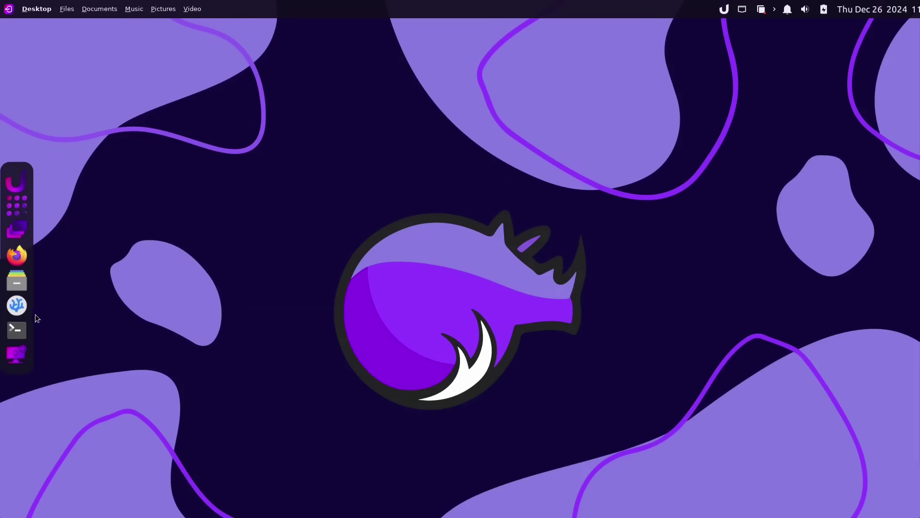
left_click(17, 306)
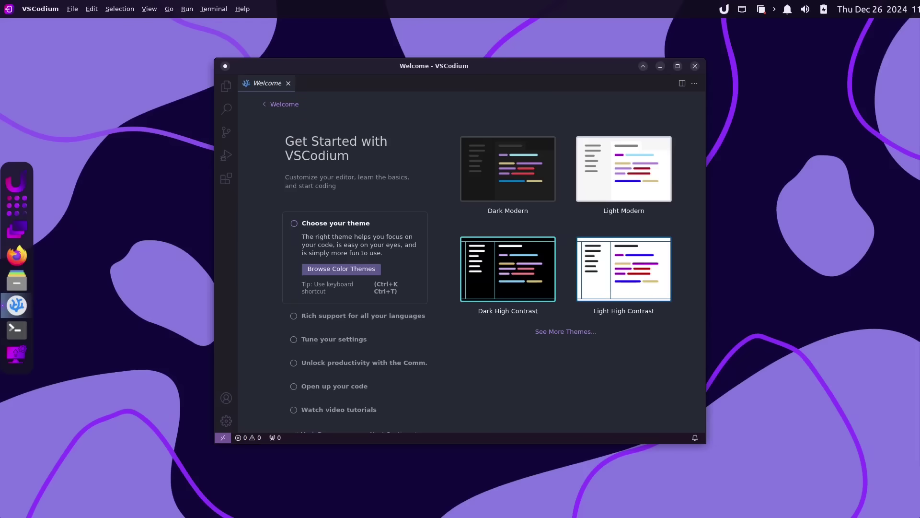
key("alt+F4")
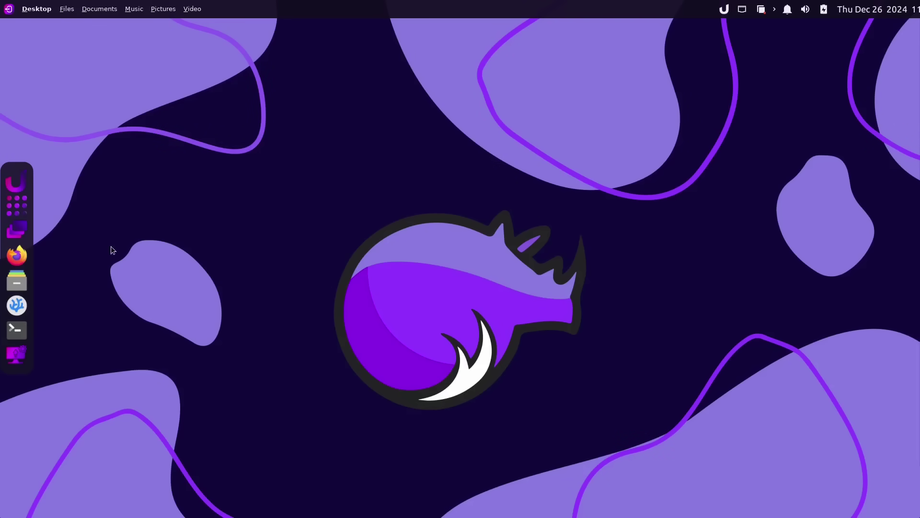
left_click(22, 208)
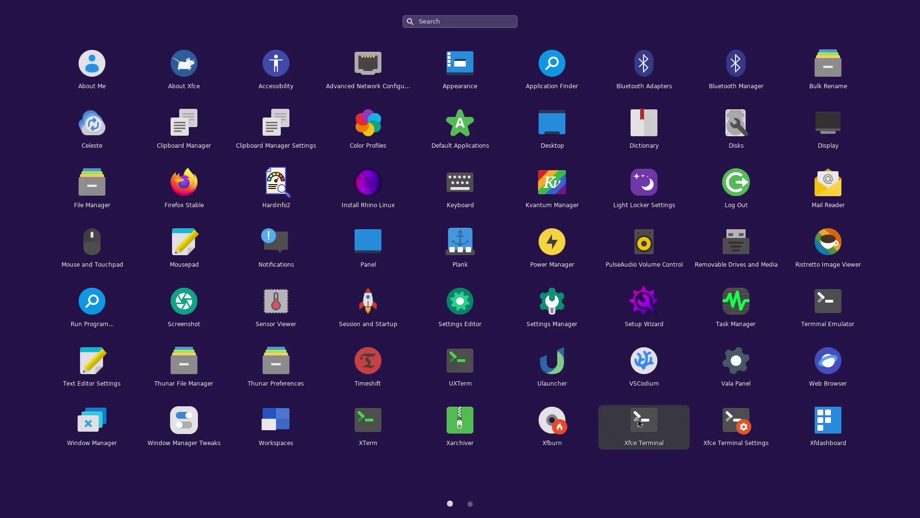
left_click(743, 426)
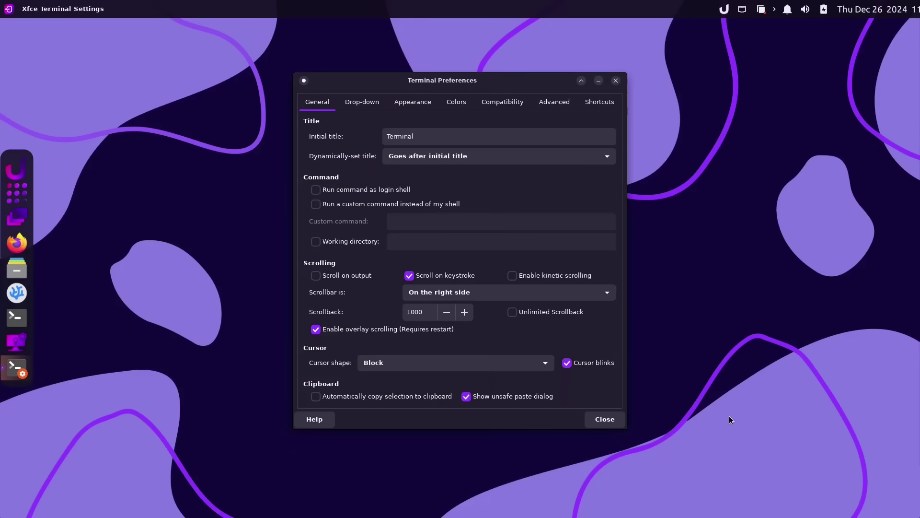
left_click(616, 81)
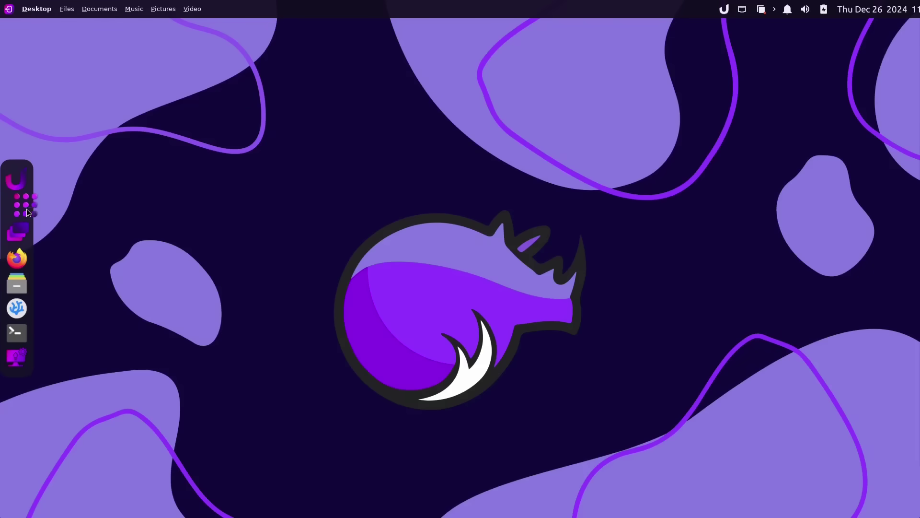
left_click(26, 209)
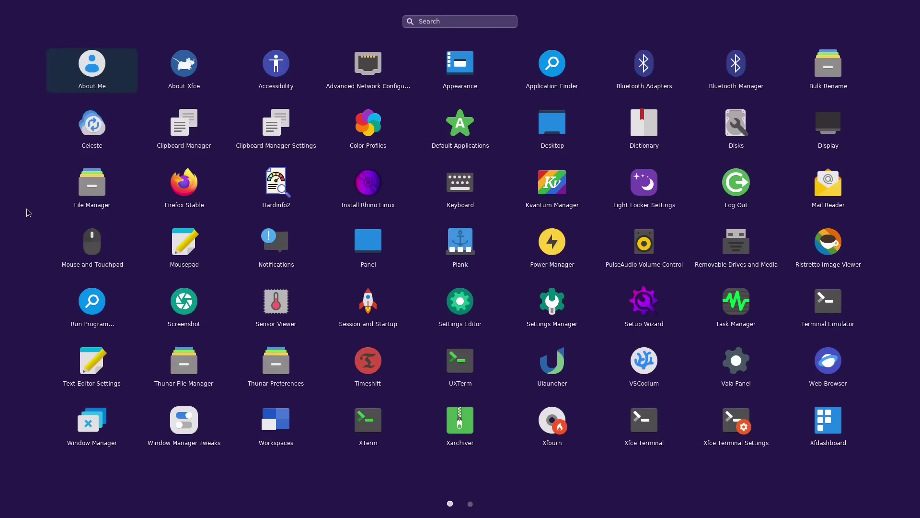
left_click(93, 136)
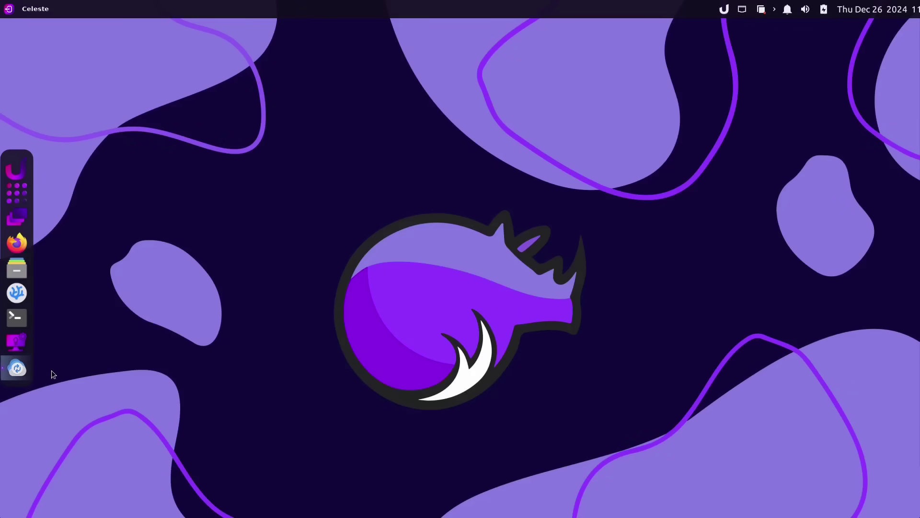
left_click(22, 371)
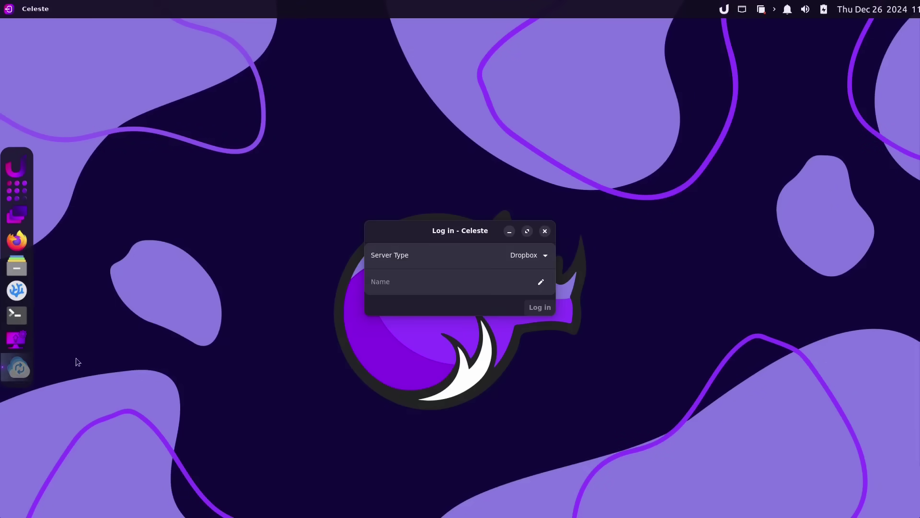
left_click(544, 256)
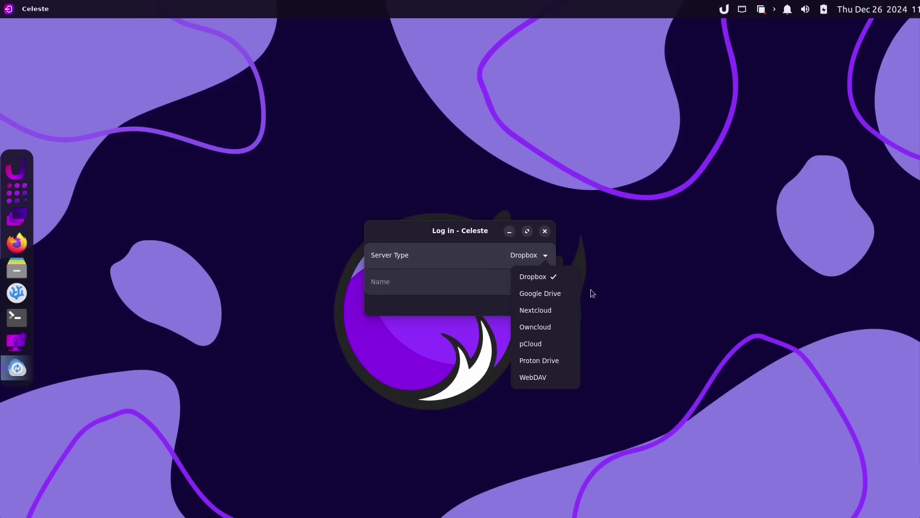
left_click(606, 219)
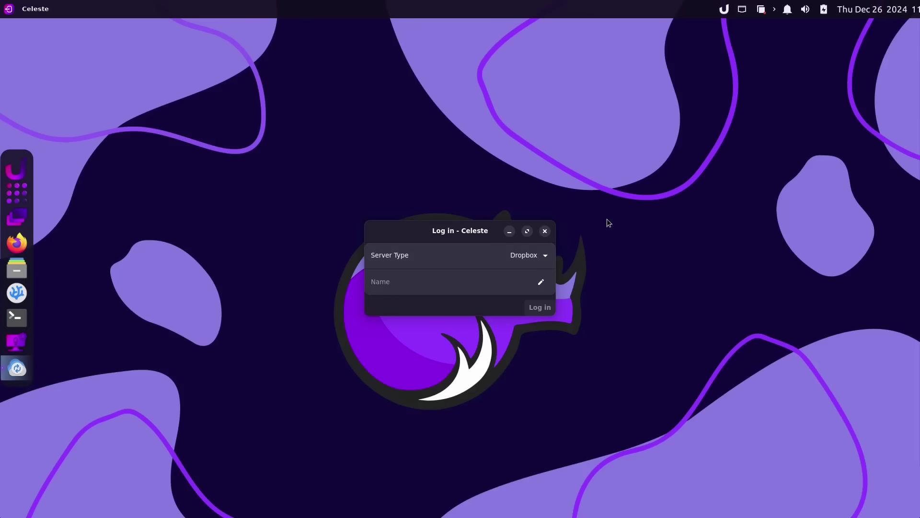
left_click(545, 231)
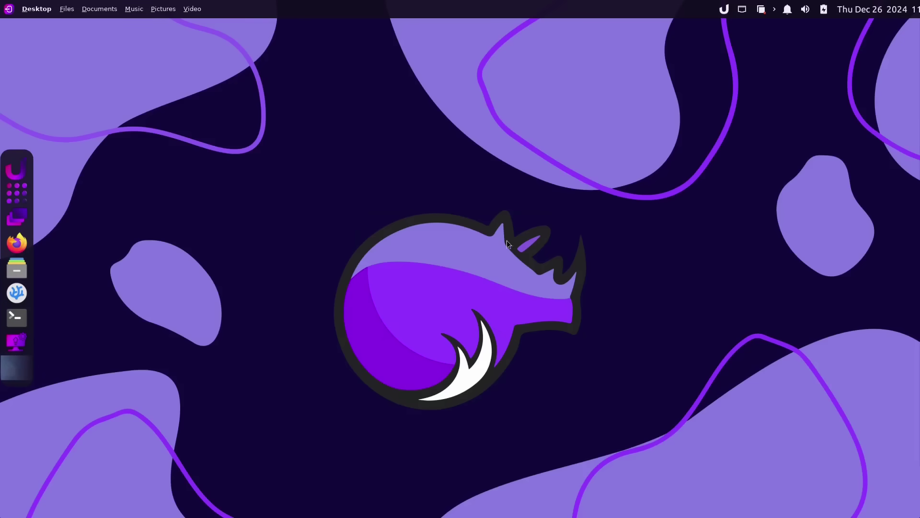
left_click(16, 204)
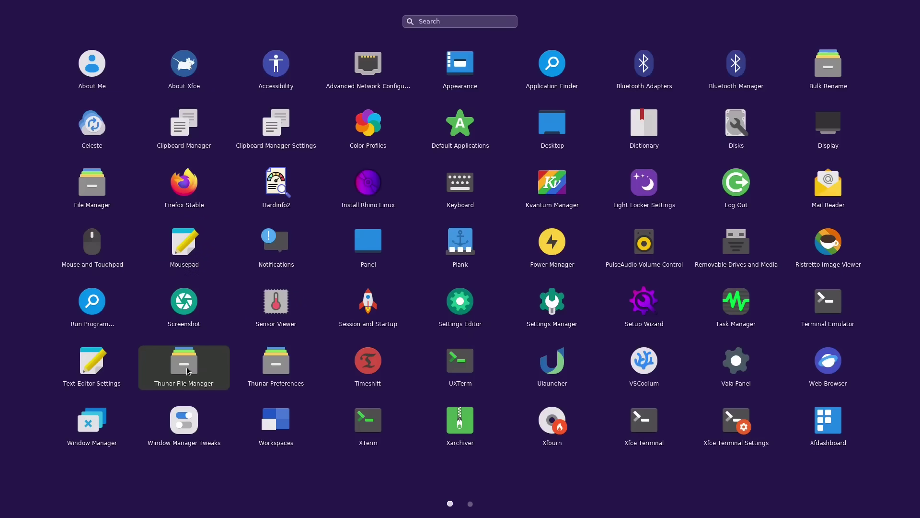
left_click(369, 362)
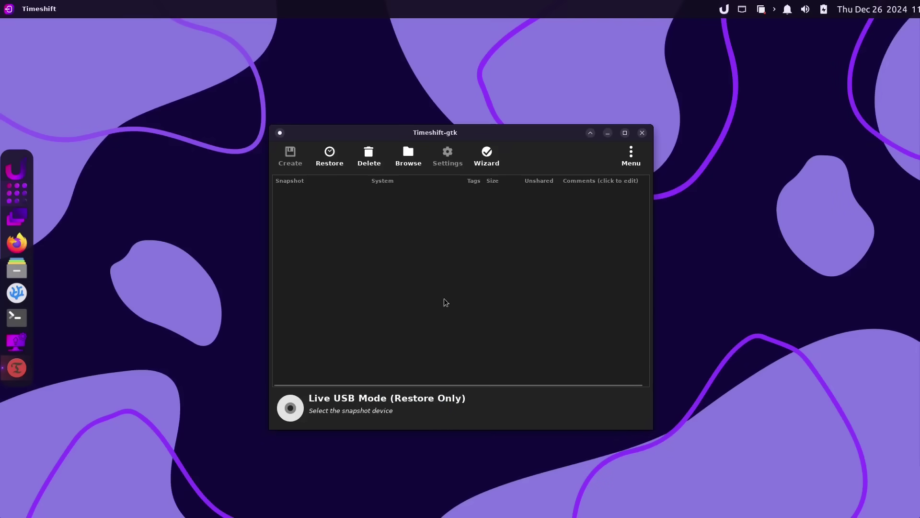
left_click_drag(436, 134, 284, 86)
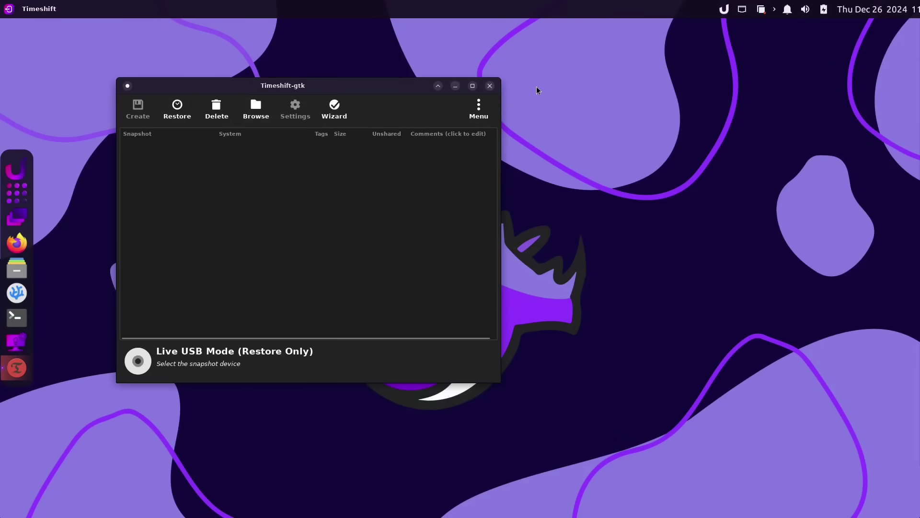
left_click_drag(371, 84, 424, 100)
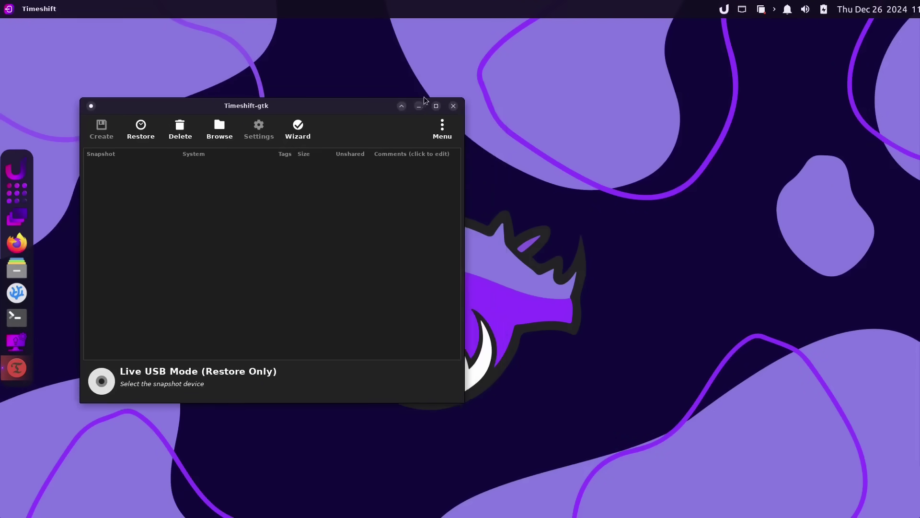
left_click(453, 106)
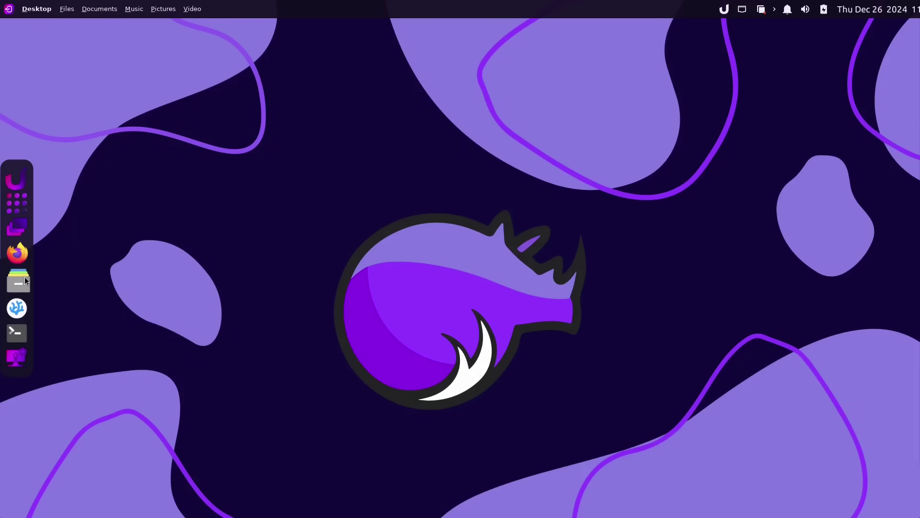
Launch Kvantum Manager from the application grid and drag its window into position
left_click(22, 203)
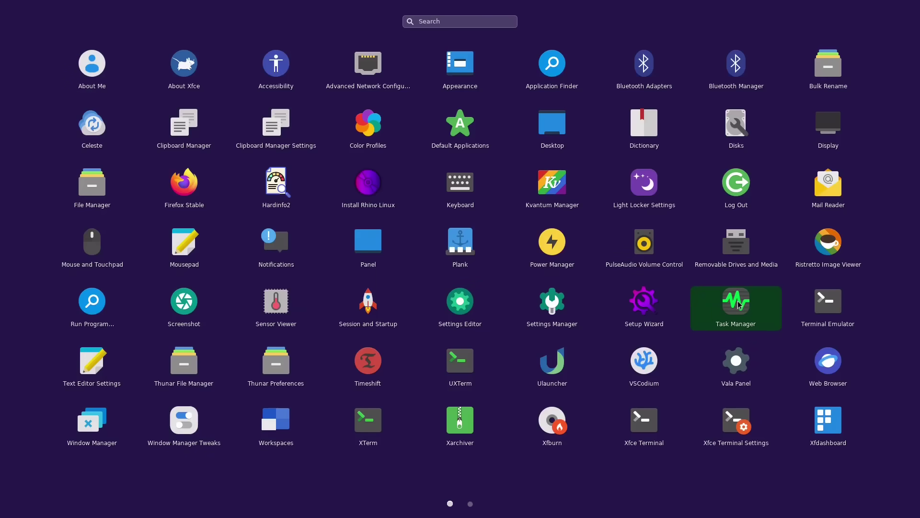
left_click(554, 188)
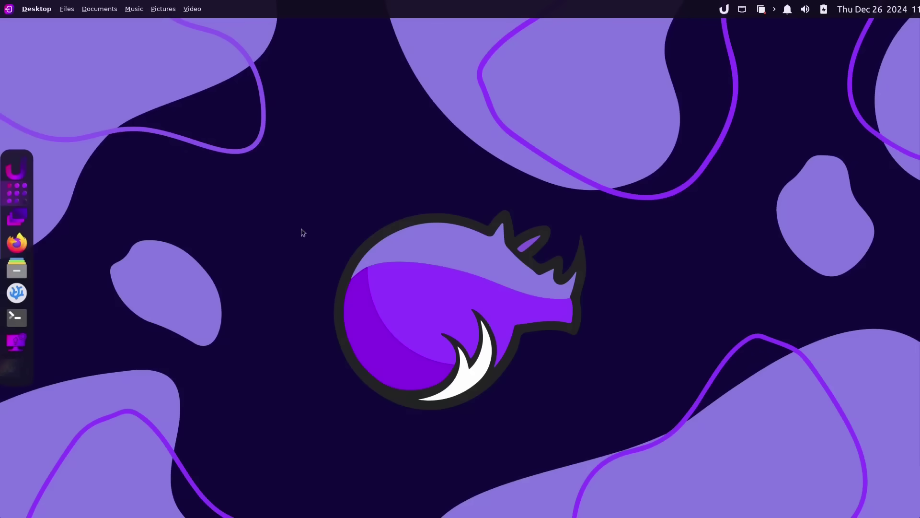
left_click_drag(427, 174, 321, 103)
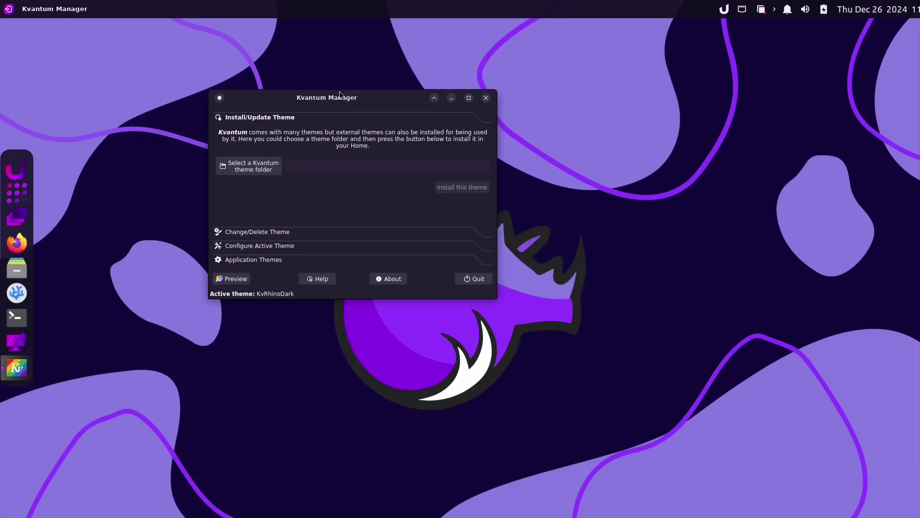
left_click_drag(341, 92, 221, 53)
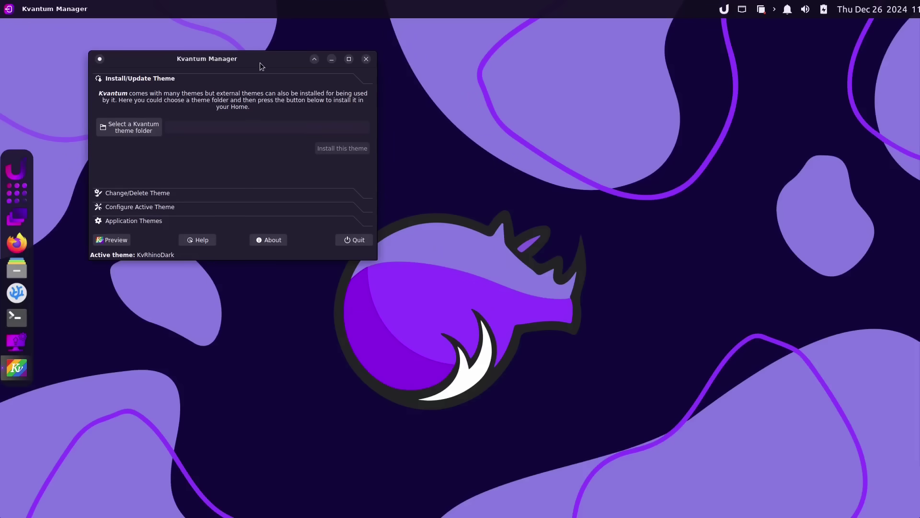
left_click_drag(260, 62, 301, 79)
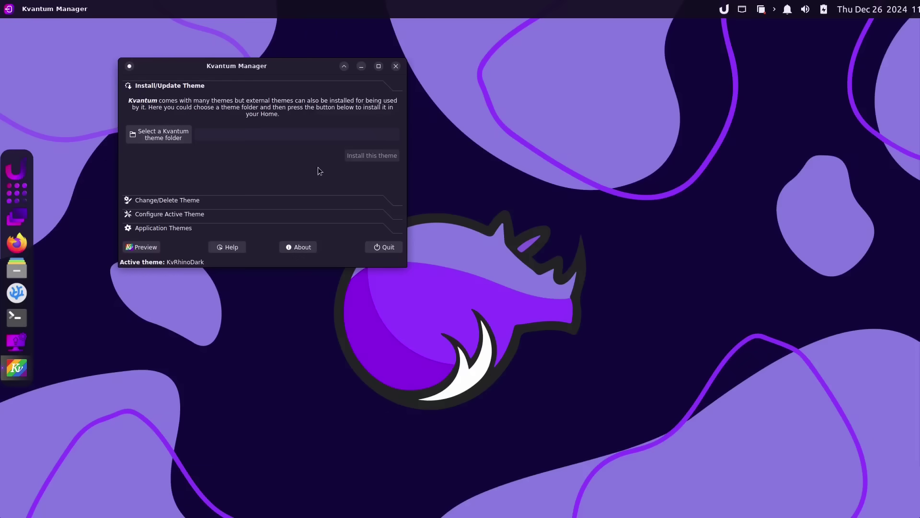
Apply the KvFlat theme from the Change/Delete Theme section
left_click(180, 200)
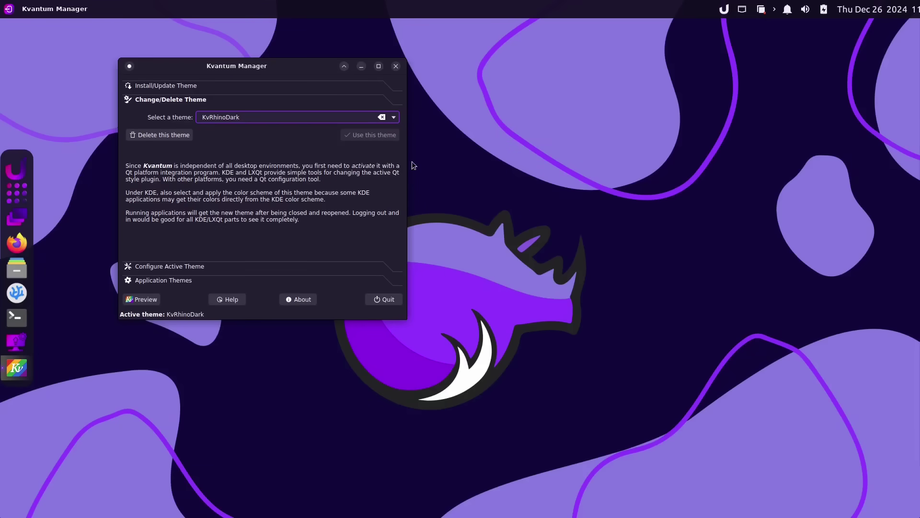
left_click(394, 117)
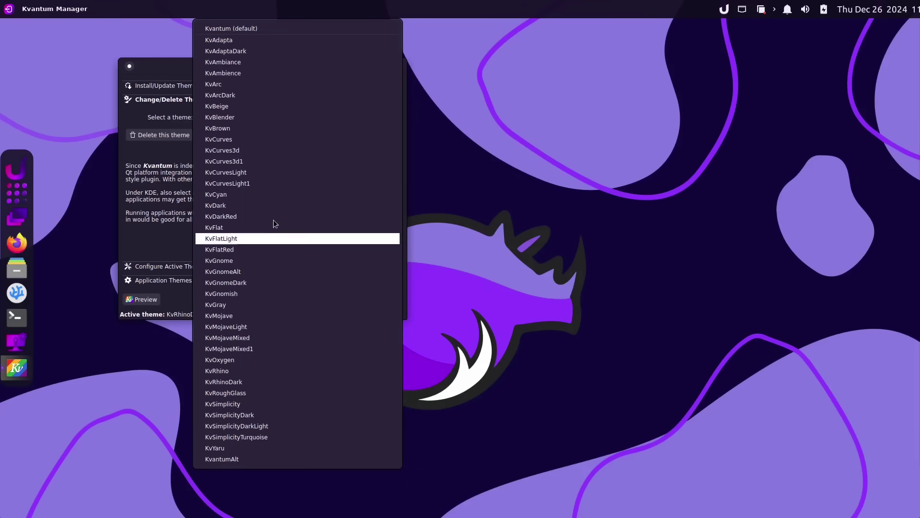
left_click(282, 227)
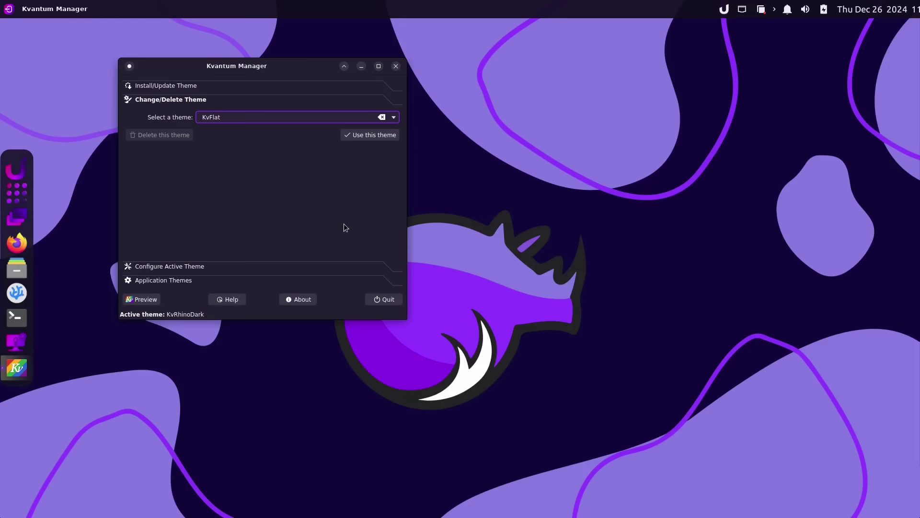
left_click(374, 135)
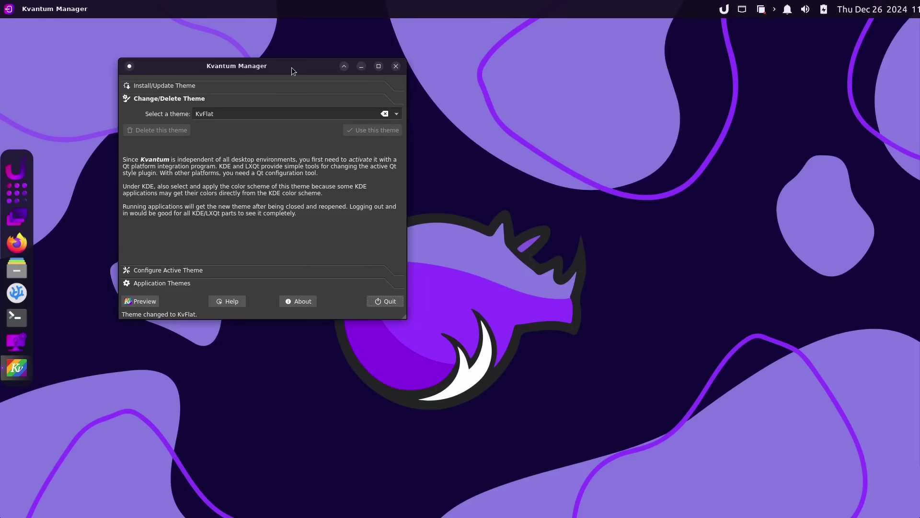
left_click_drag(313, 59, 255, 55)
Reapply KvRhinoDark, close Kvantum Manager and show the full application grid
left_click(363, 110)
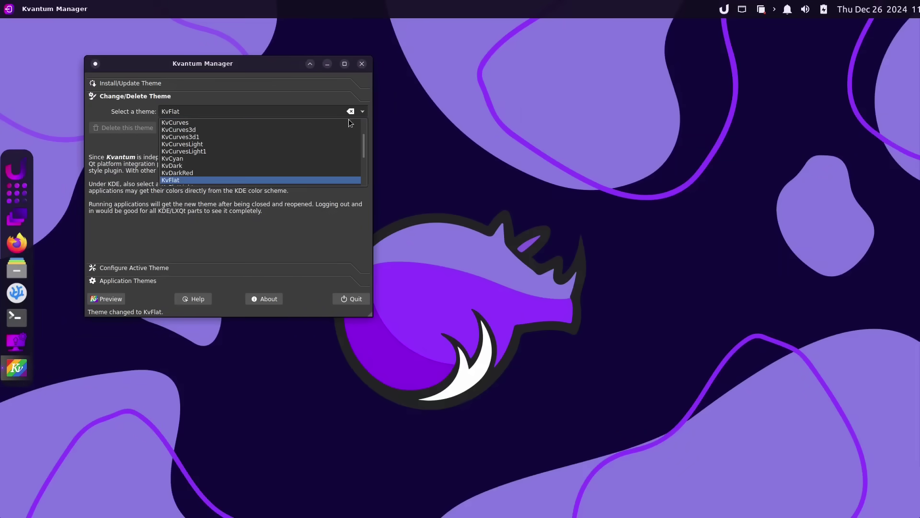
scroll(315, 165, "down", 8)
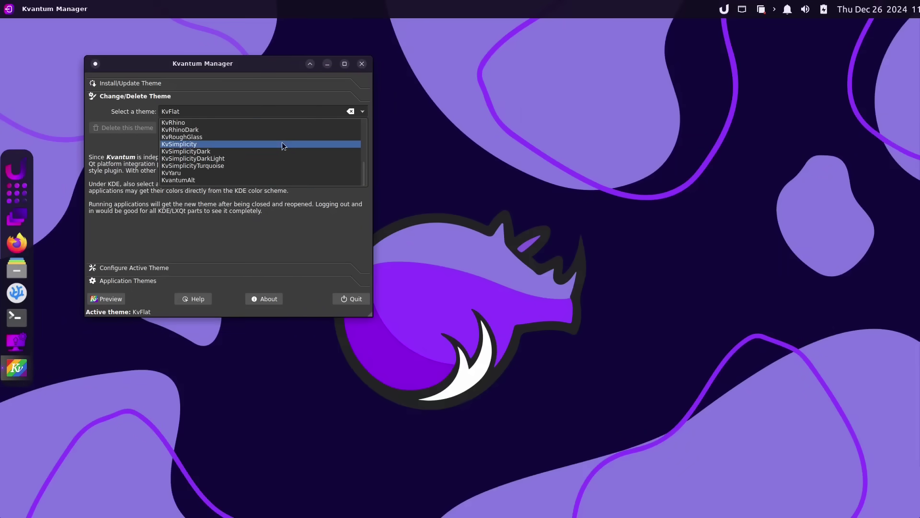
left_click(260, 130)
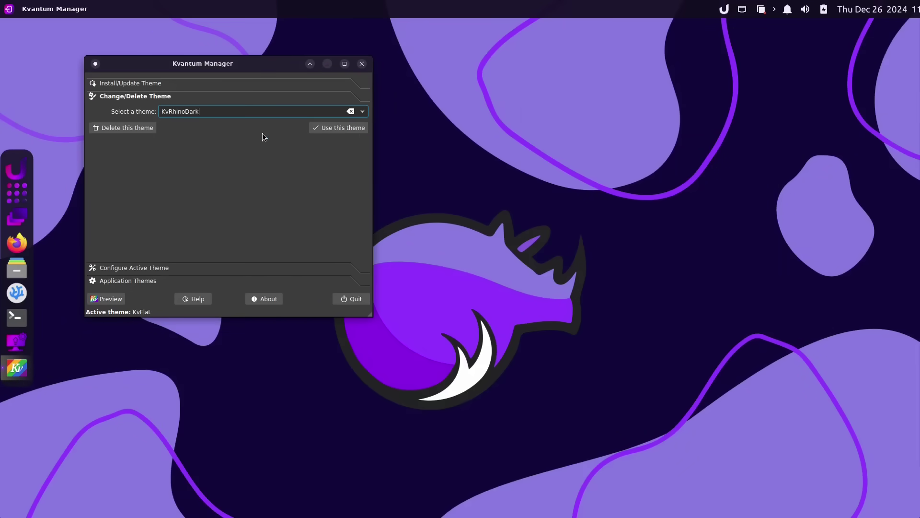
left_click(350, 129)
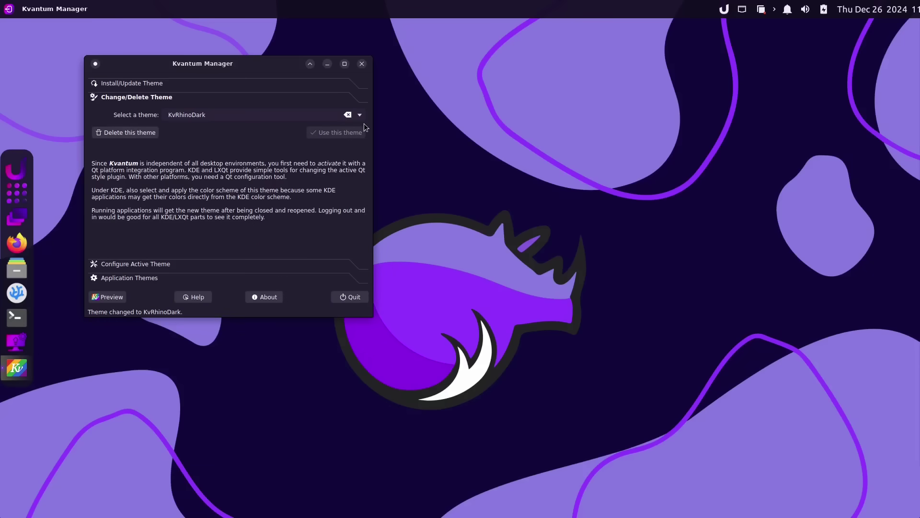
left_click_drag(273, 63, 354, 137)
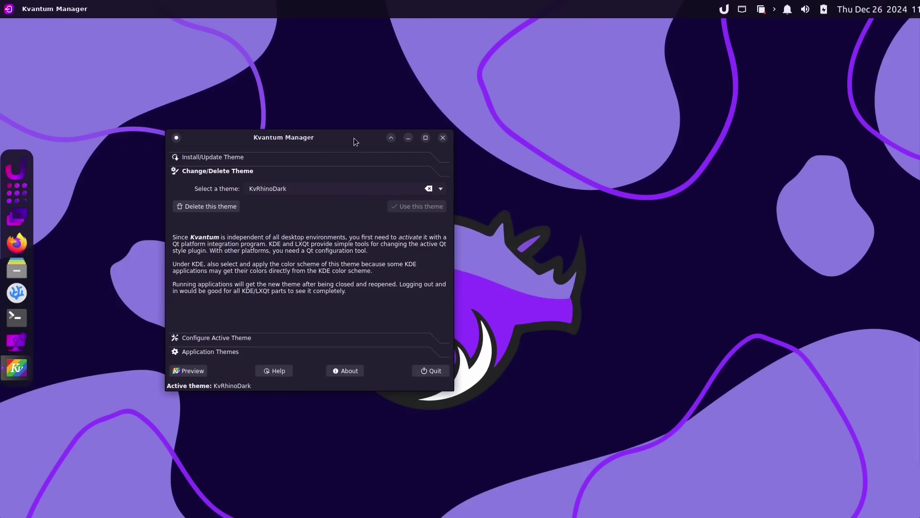
left_click_drag(354, 137, 270, 104)
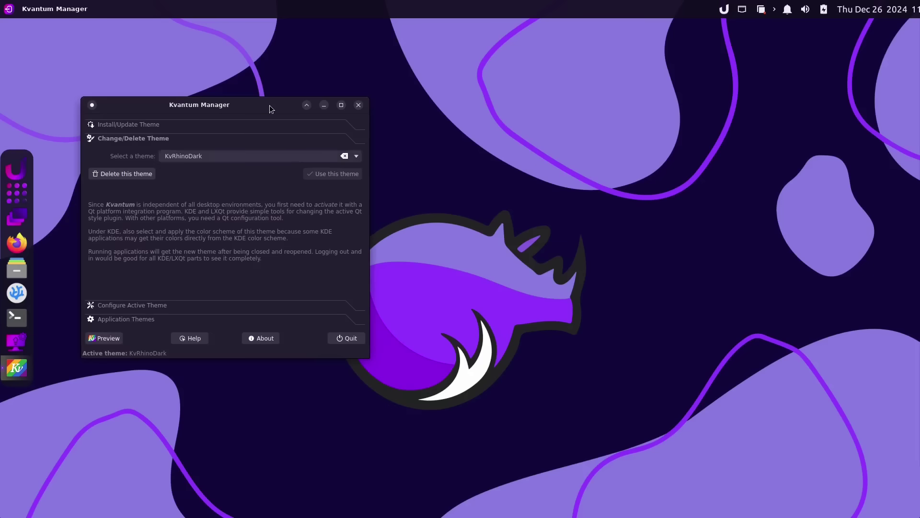
left_click(360, 104)
left_click(18, 197)
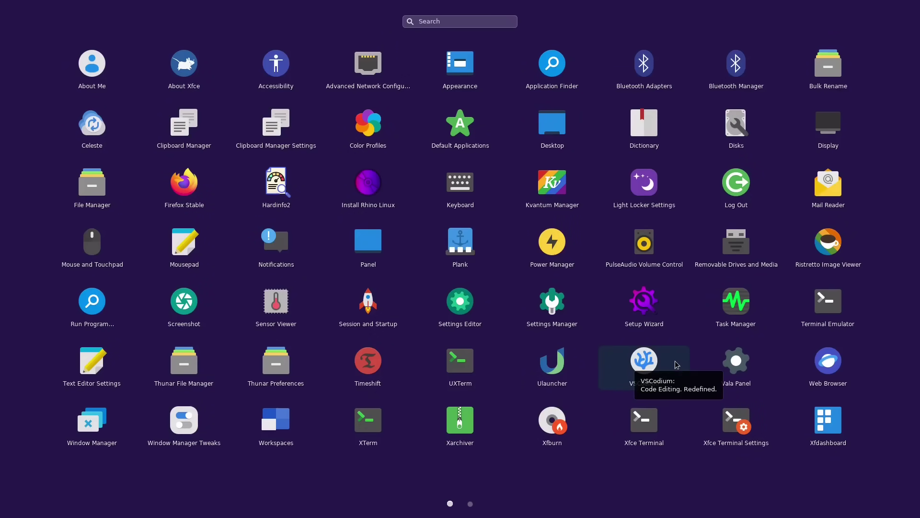
Flip to page 2 of the app grid and back, then launch Install Rhino Linux
left_click(470, 504)
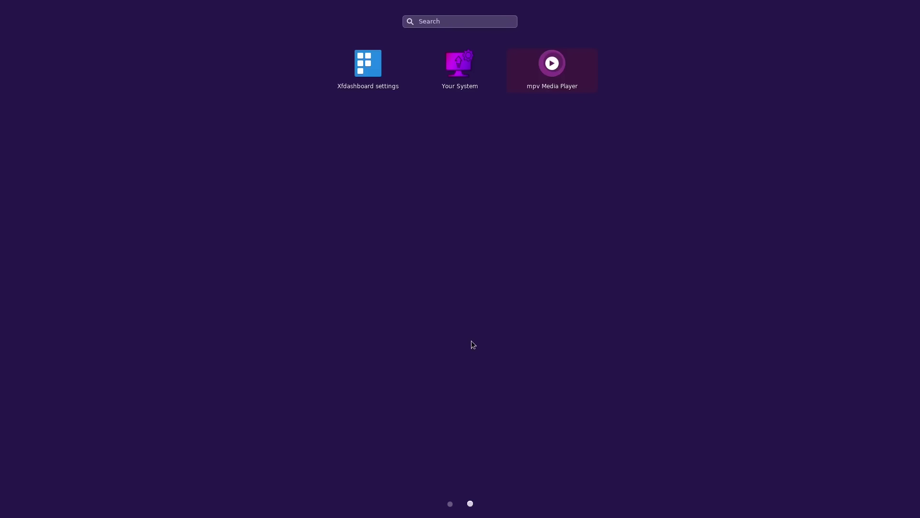
left_click(449, 503)
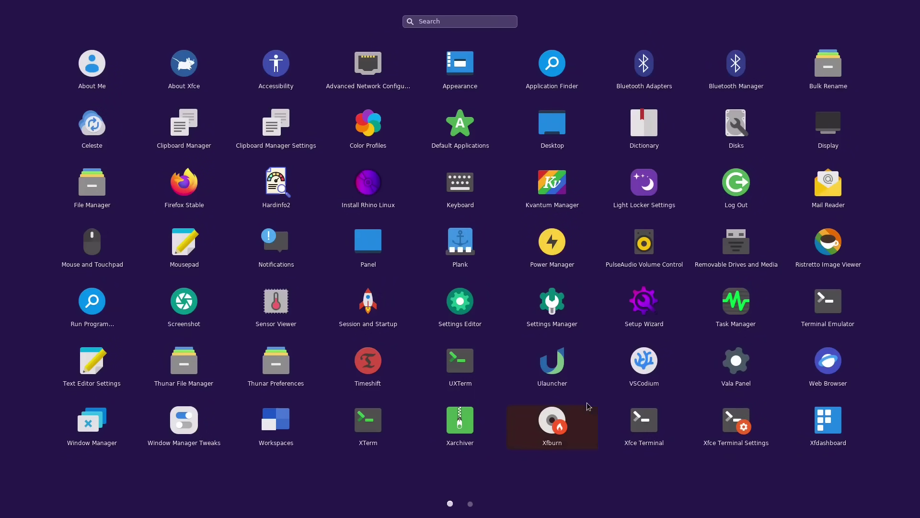
left_click(368, 189)
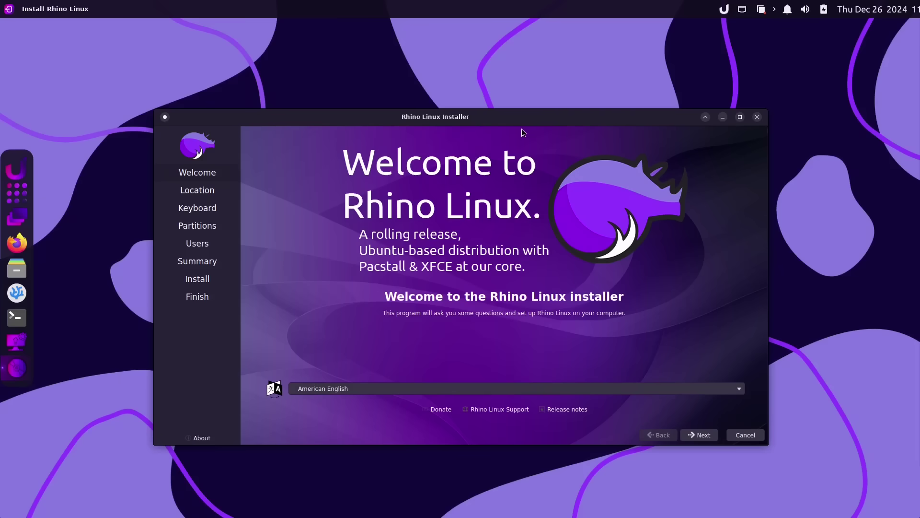
Accept the default location and keyboard layout, and choose to erase the whole disk
left_click_drag(521, 128, 413, 61)
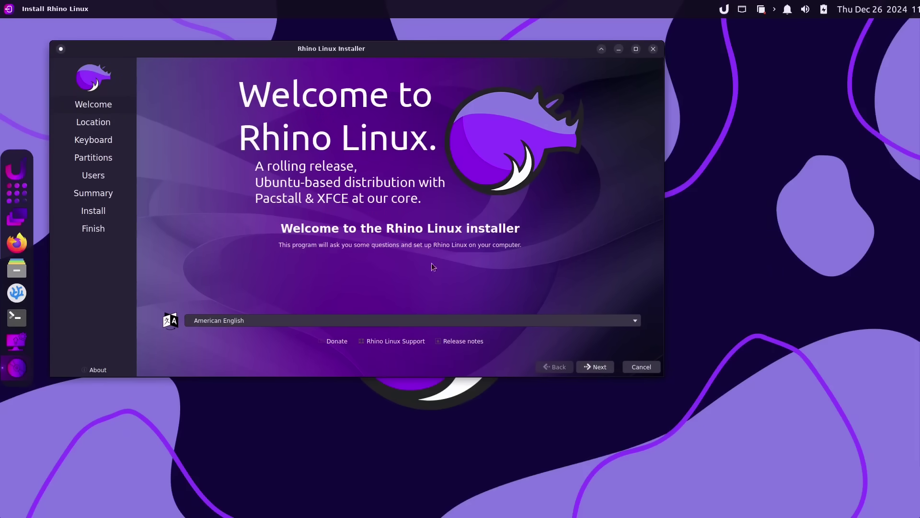
left_click(599, 367)
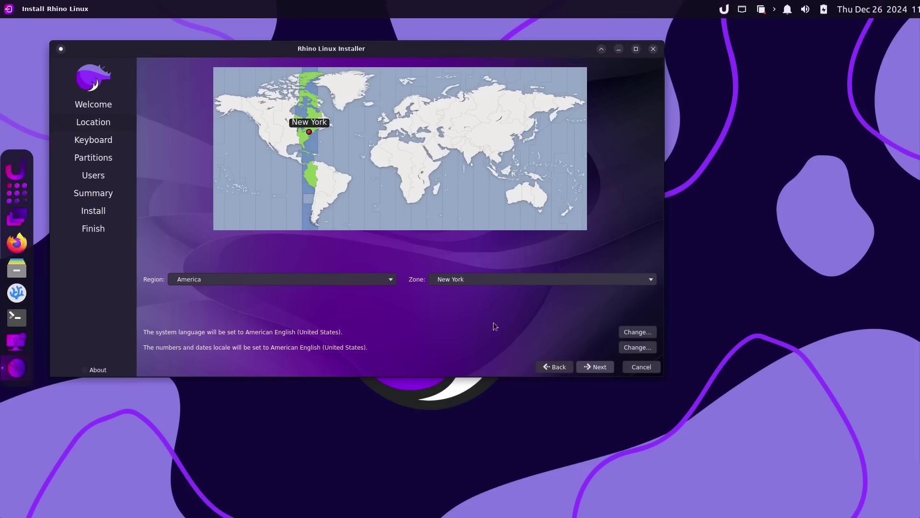
left_click(597, 366)
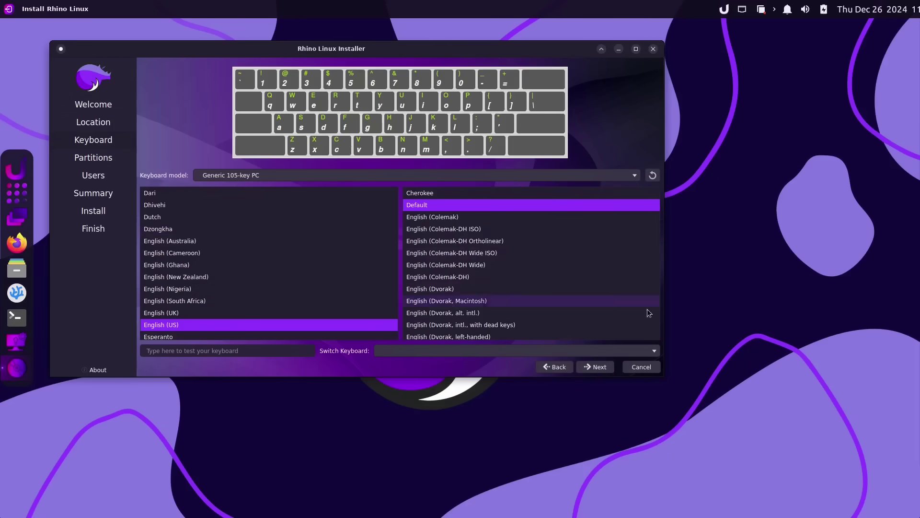
left_click(606, 367)
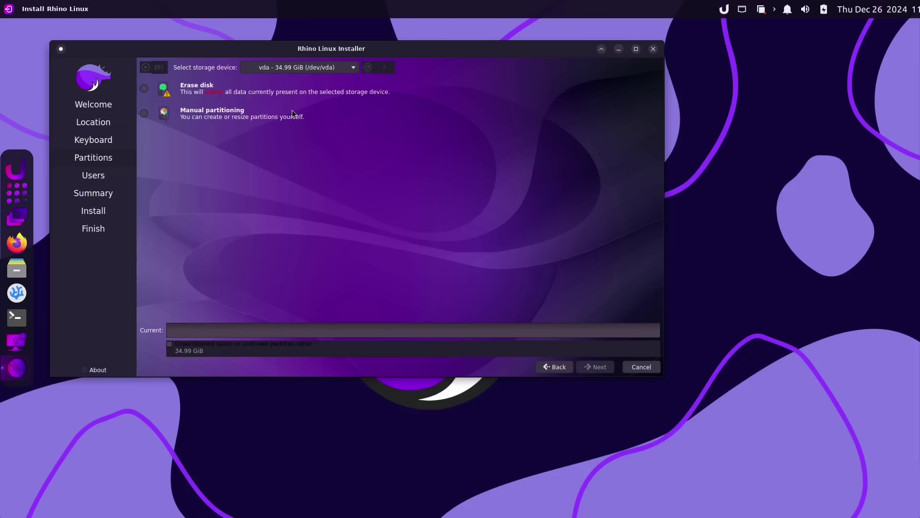
left_click(143, 88)
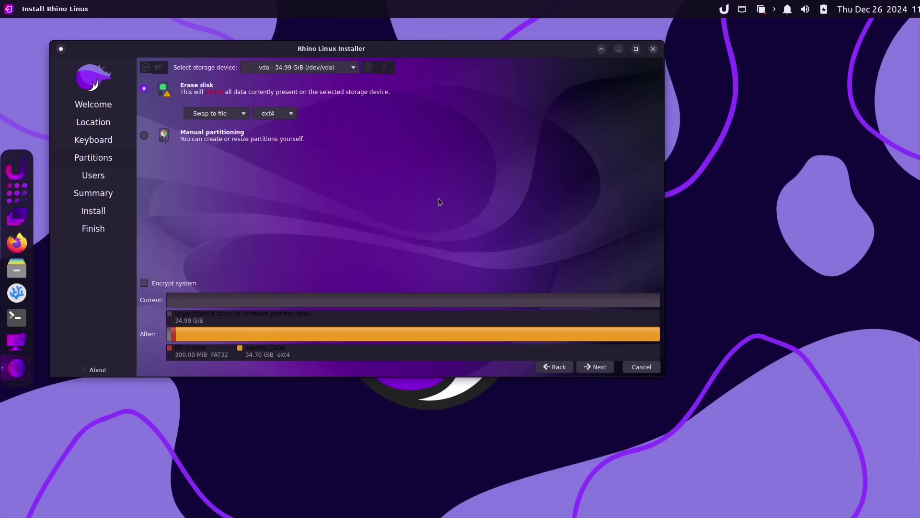
left_click(608, 368)
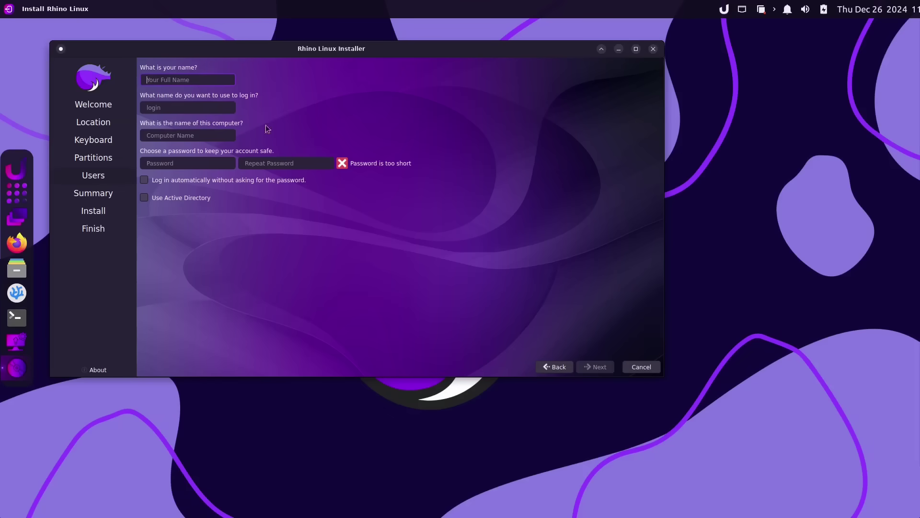
Enter the user name and account password, then confirm the summary and Install Now
type("kenny")
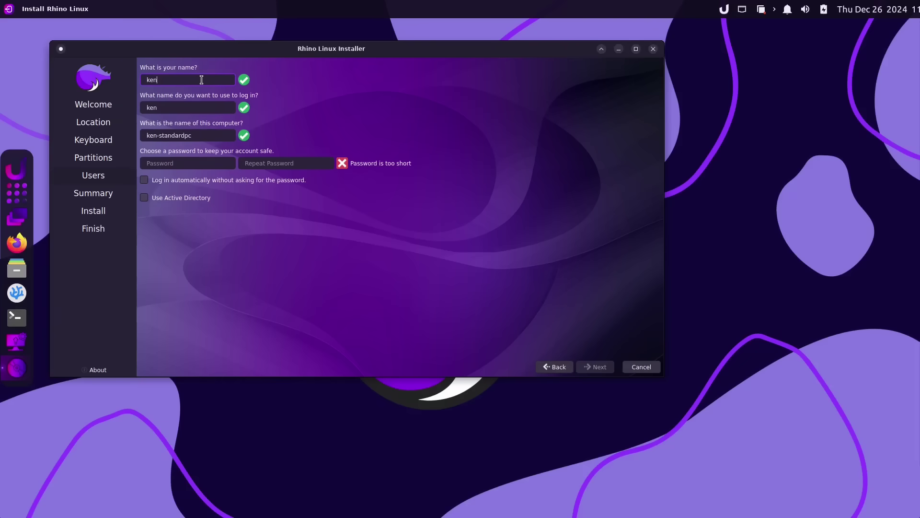
key("Tab")
key("Tab")
key("Tab")
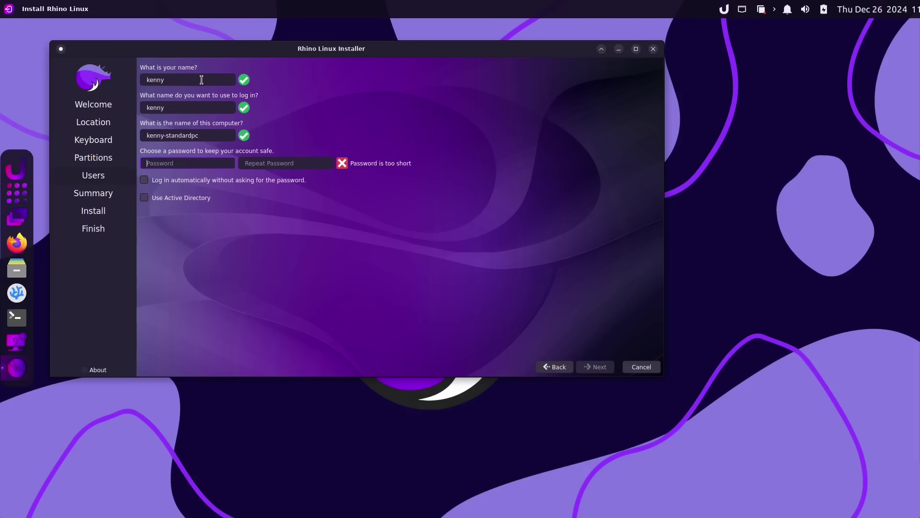
type("************")
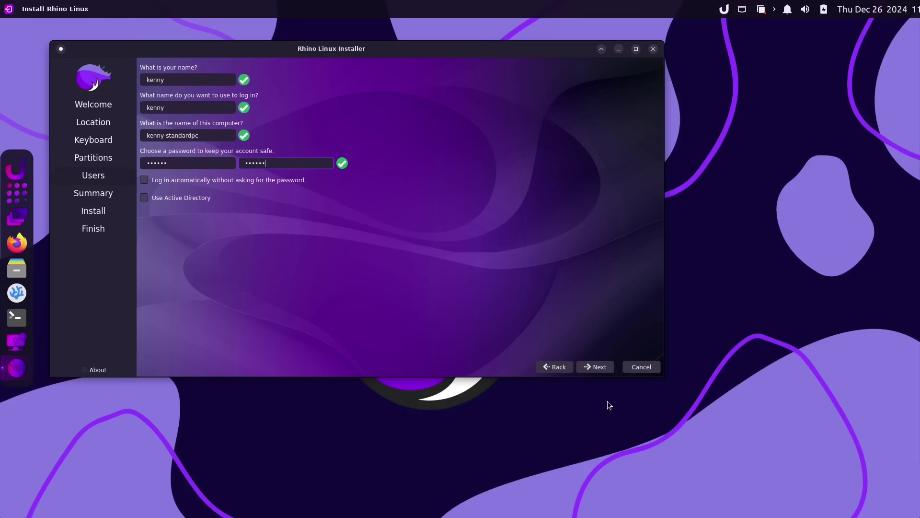
left_click(600, 368)
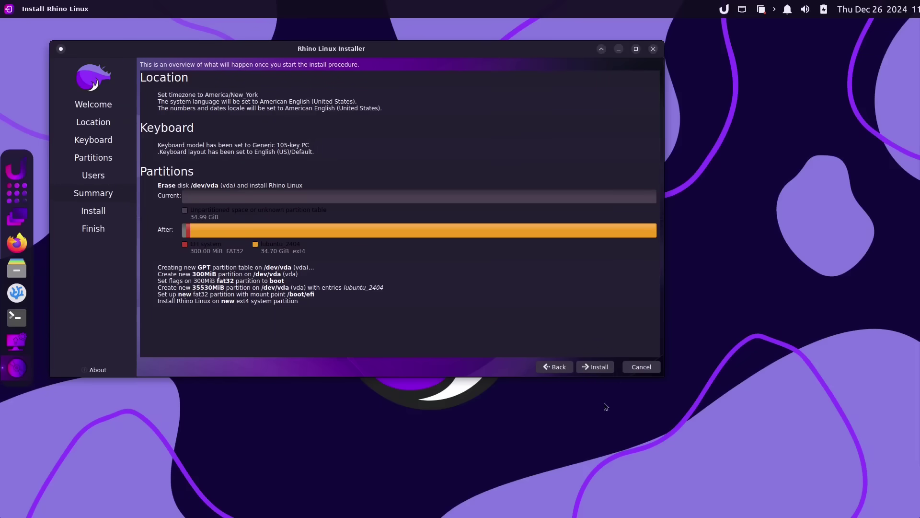
left_click(593, 365)
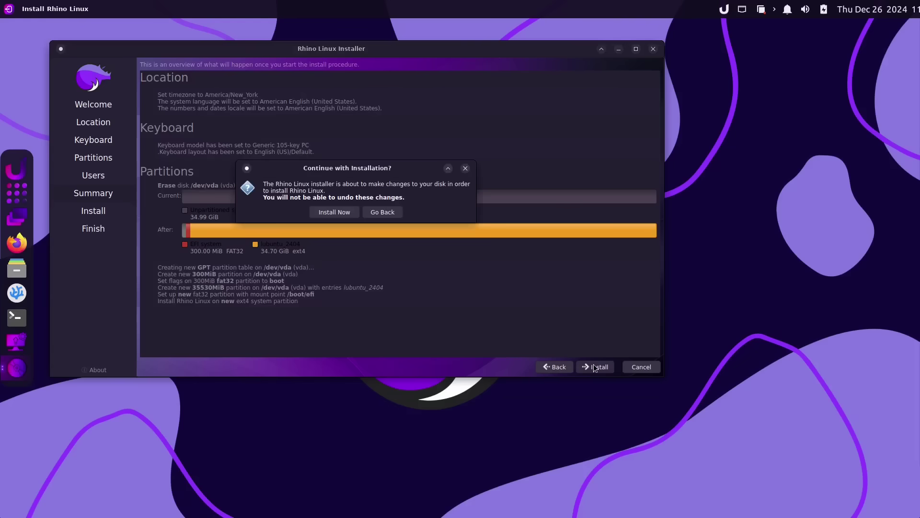
left_click(346, 211)
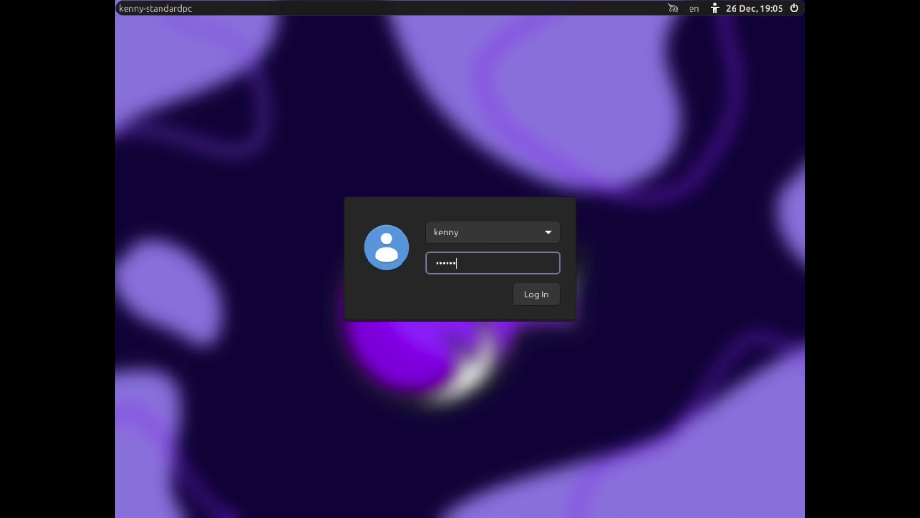
Submit the account password to log in to the installed system
key("Return")
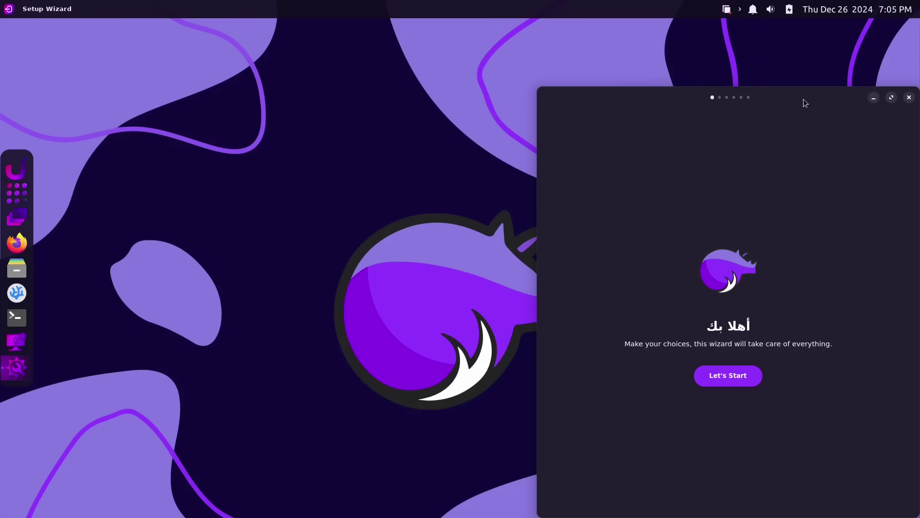
Drag the Setup Wizard window from the right edge to the left-centre of the screen
left_click_drag(803, 98, 416, 64)
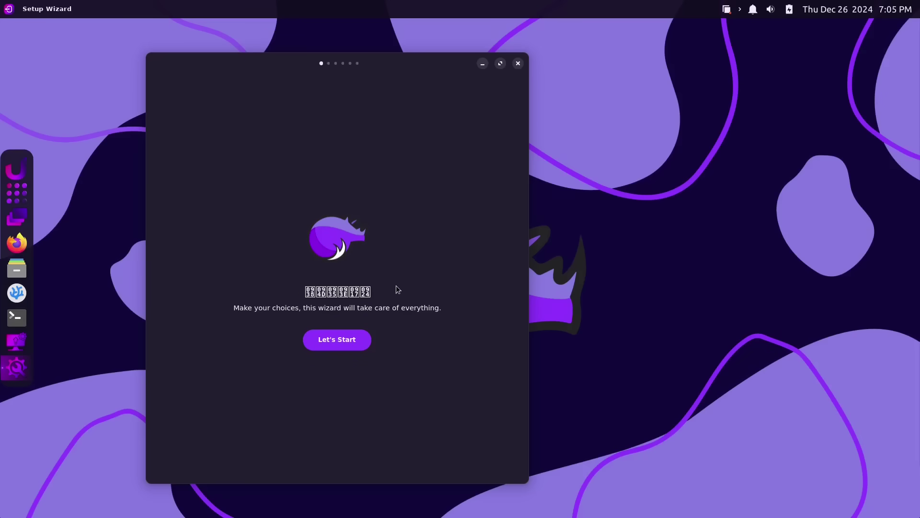
Start the wizard and turn on Nix as the extra package manager
left_click(334, 346)
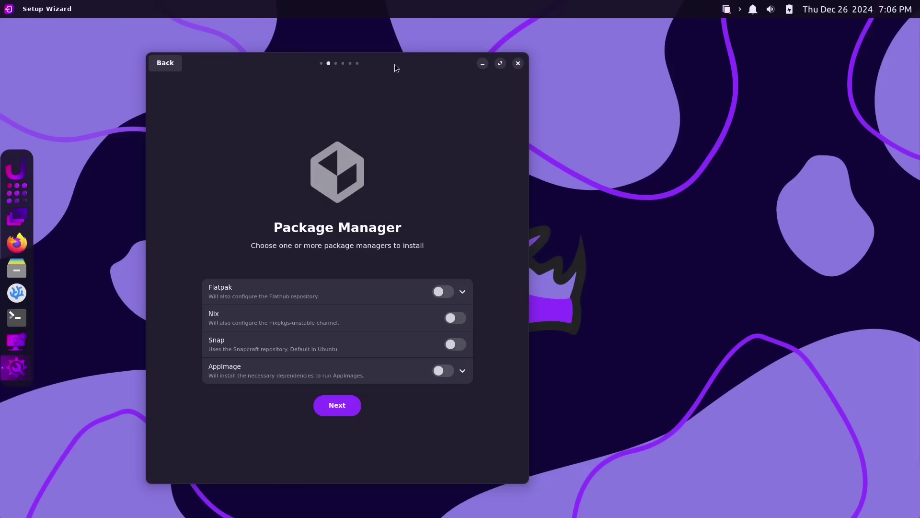
left_click_drag(395, 64, 404, 56)
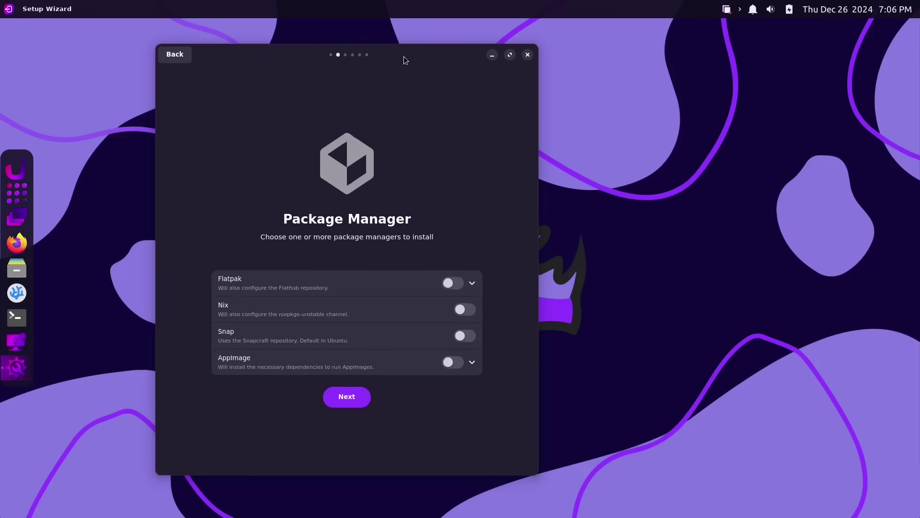
left_click(472, 283)
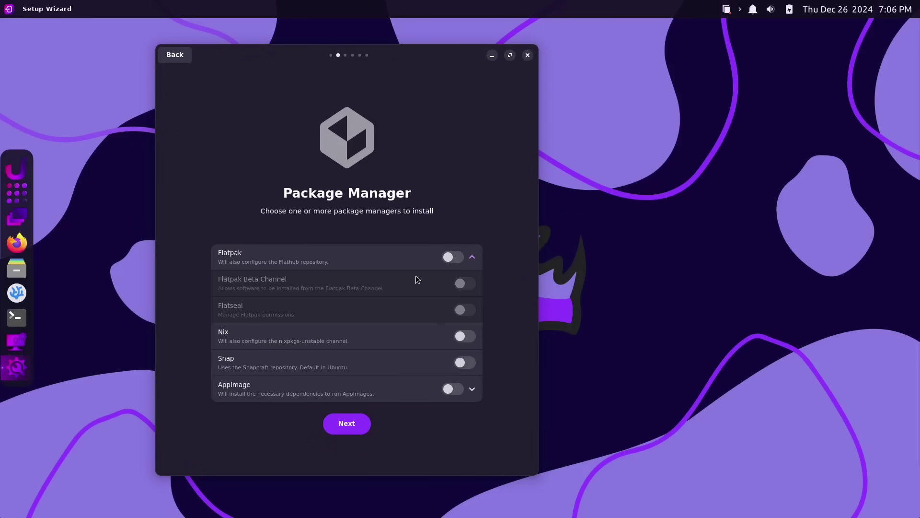
left_click(472, 257)
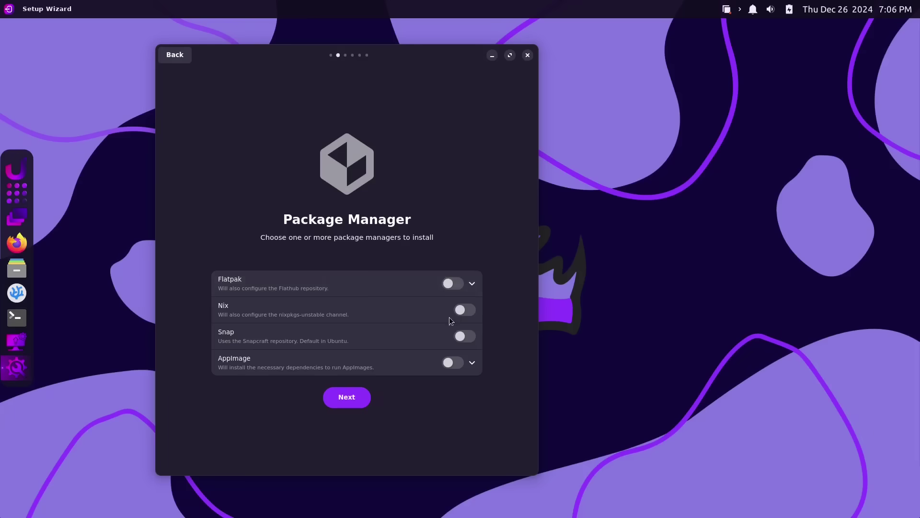
left_click(465, 310)
left_click_drag(428, 57, 473, 43)
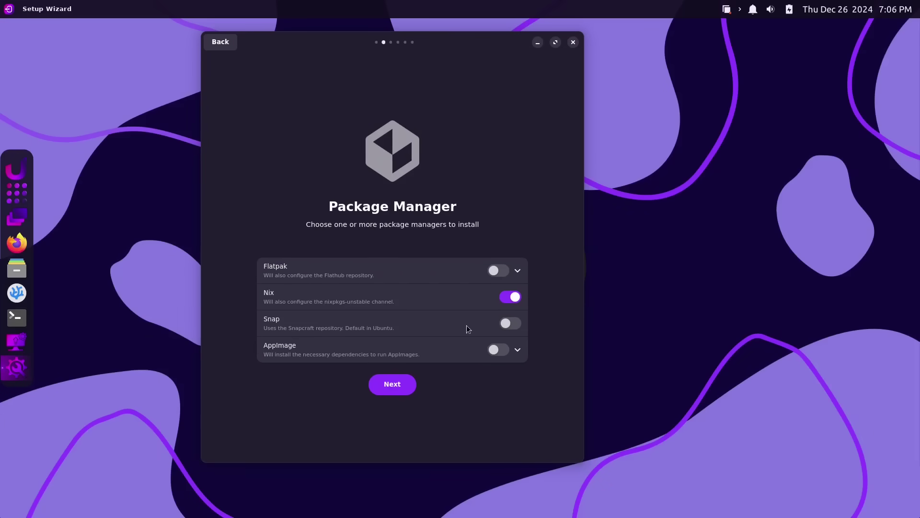
left_click(518, 349)
left_click(517, 336)
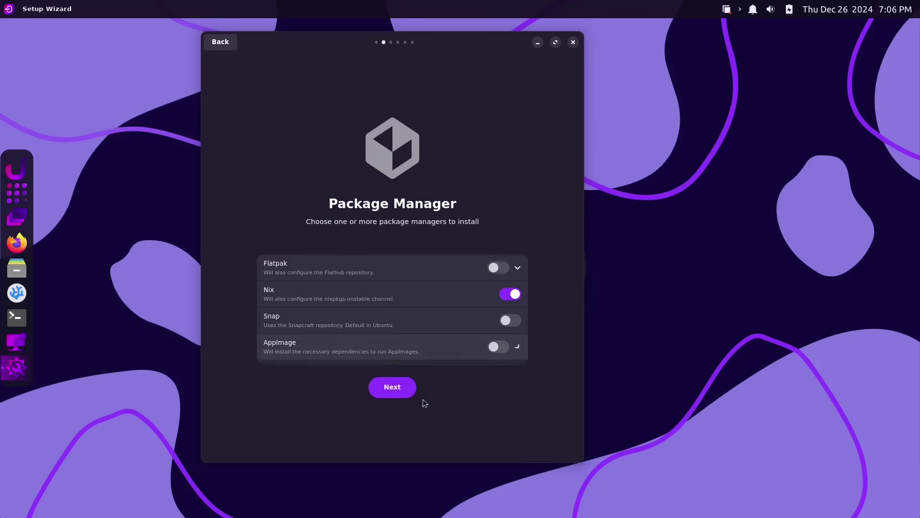
left_click(403, 386)
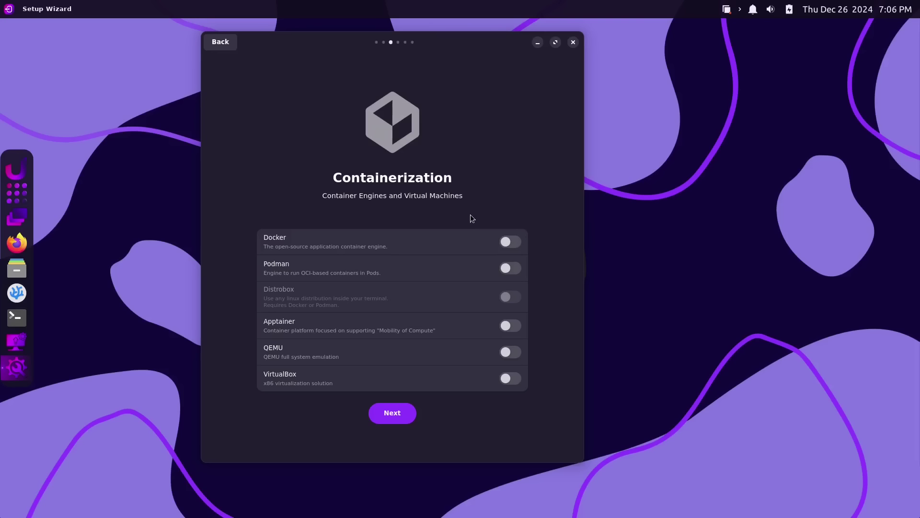
Enable Docker for containerization, leaving QEMU off
left_click(510, 243)
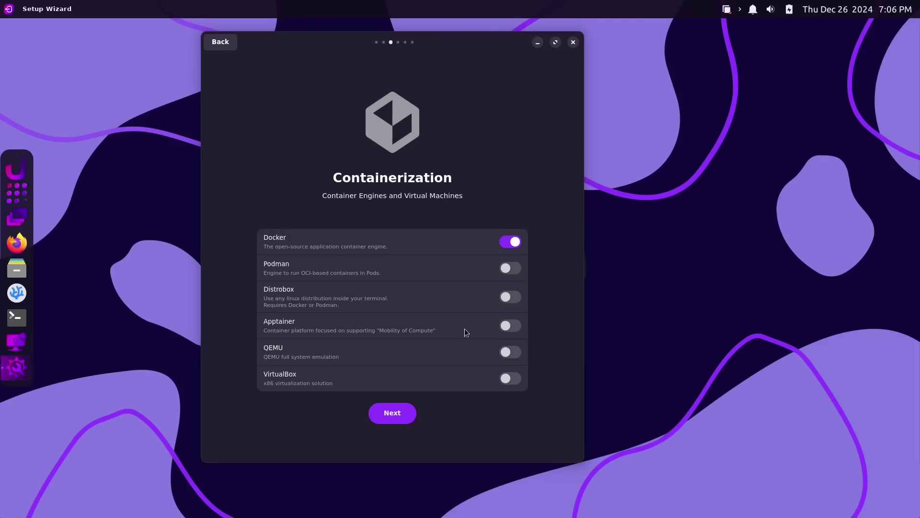
left_click(514, 352)
left_click(513, 356)
left_click(400, 412)
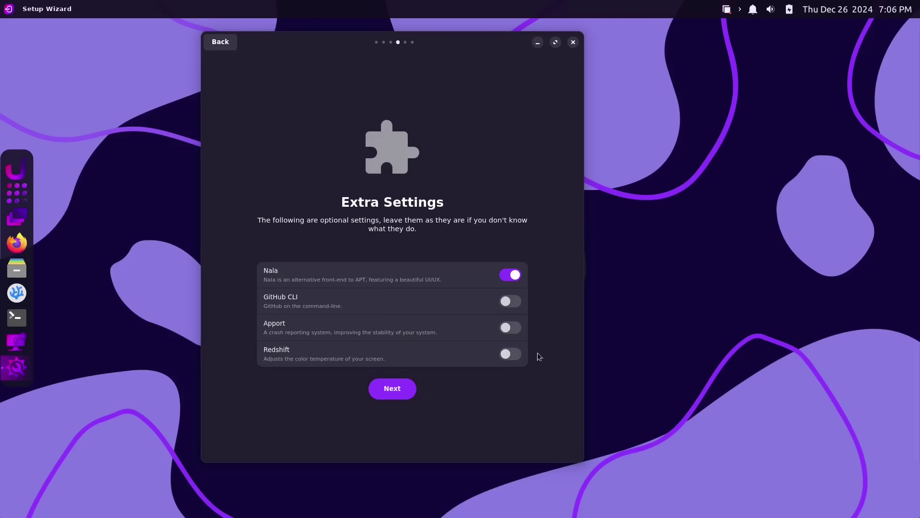
Keep Redshift off, apply the setup choices, and authorize the installs with the password
left_click(517, 355)
left_click(518, 356)
left_click(391, 390)
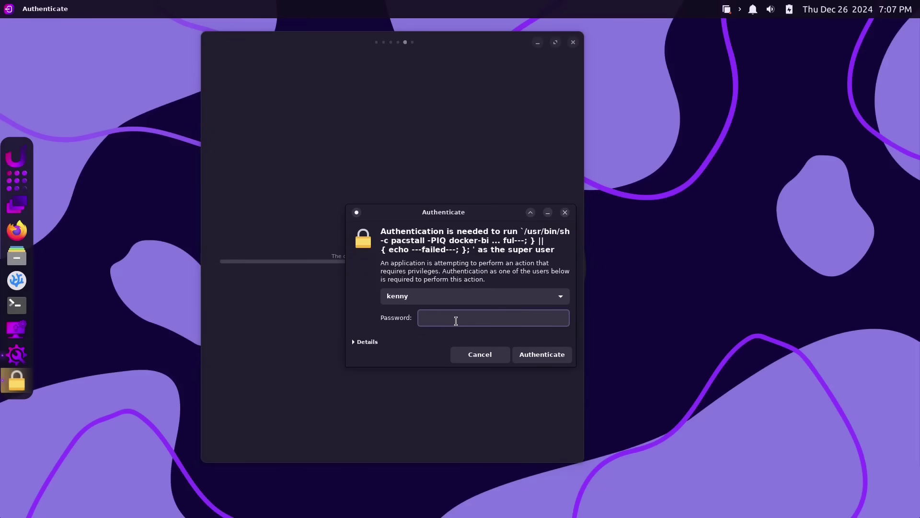
type("******")
key("Return")
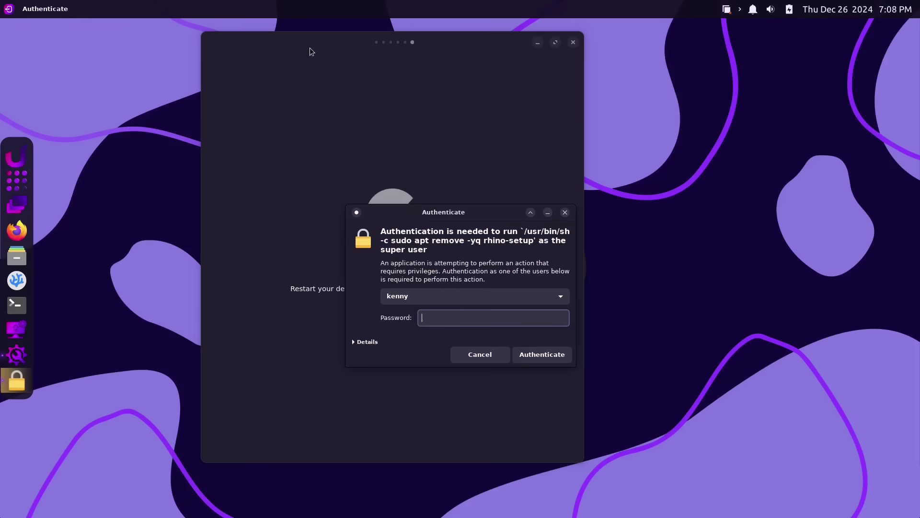
Authorize removing the setup wizard, then log back in to the rebooted session
type("******")
key("Return")
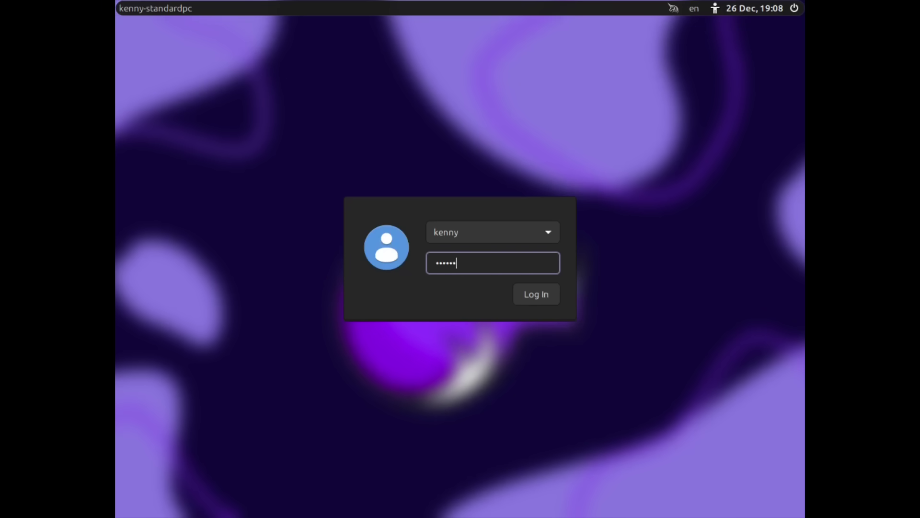
type("****")
key("Return")
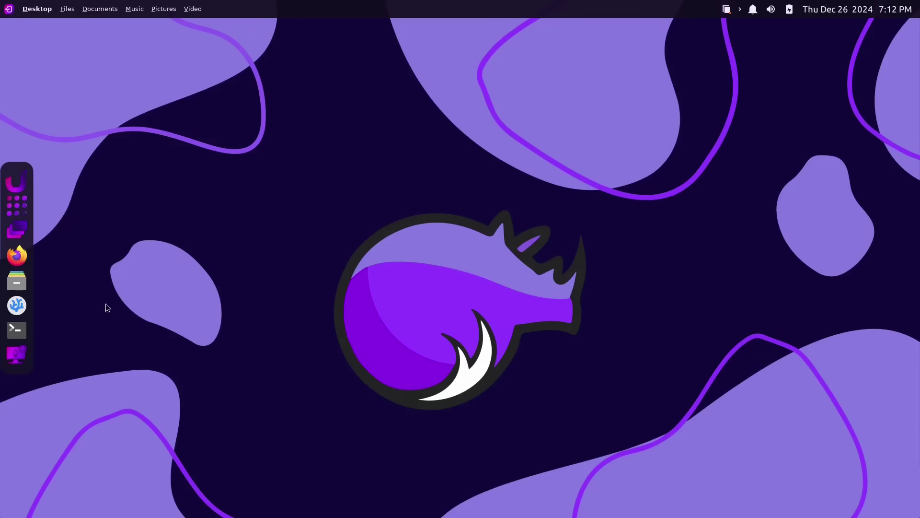
Open a terminal, zoom its text in twice, and restore it to a centred floating window
left_click(19, 335)
right_click(227, 203)
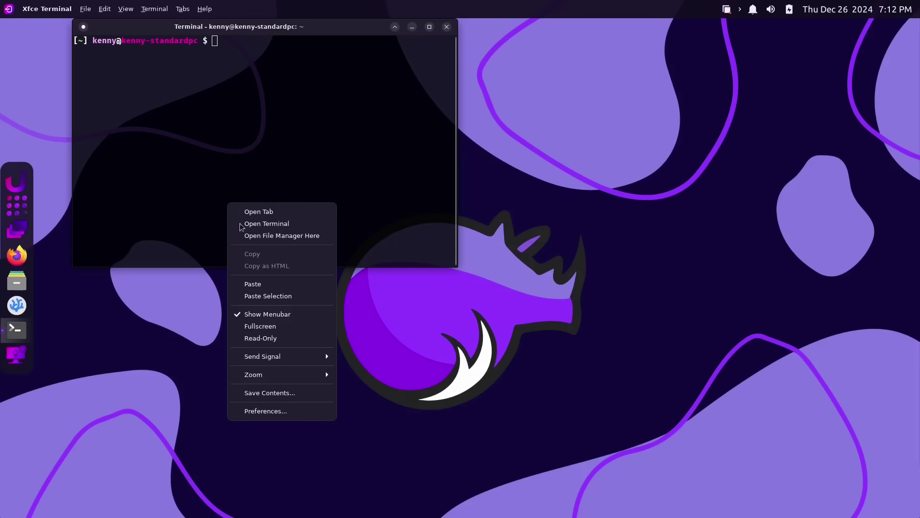
mouse_move(303, 379)
left_click(371, 374)
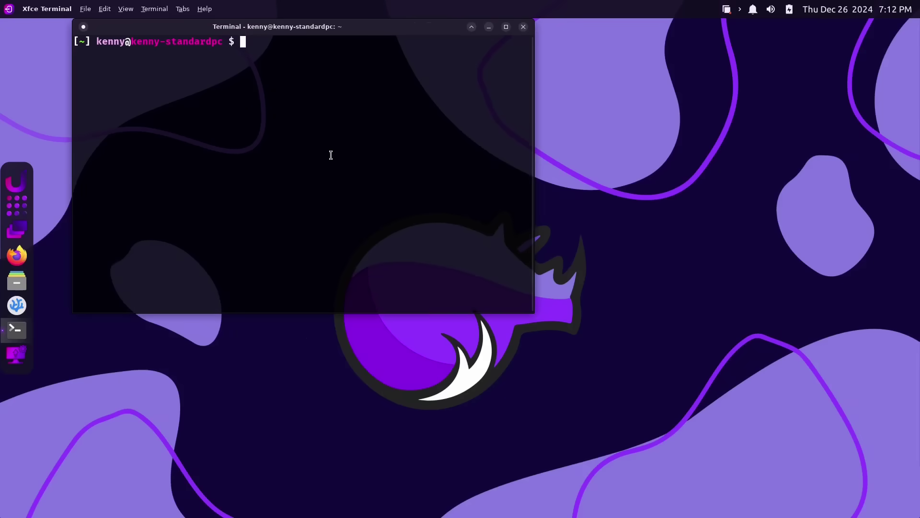
right_click(330, 154)
mouse_move(387, 331)
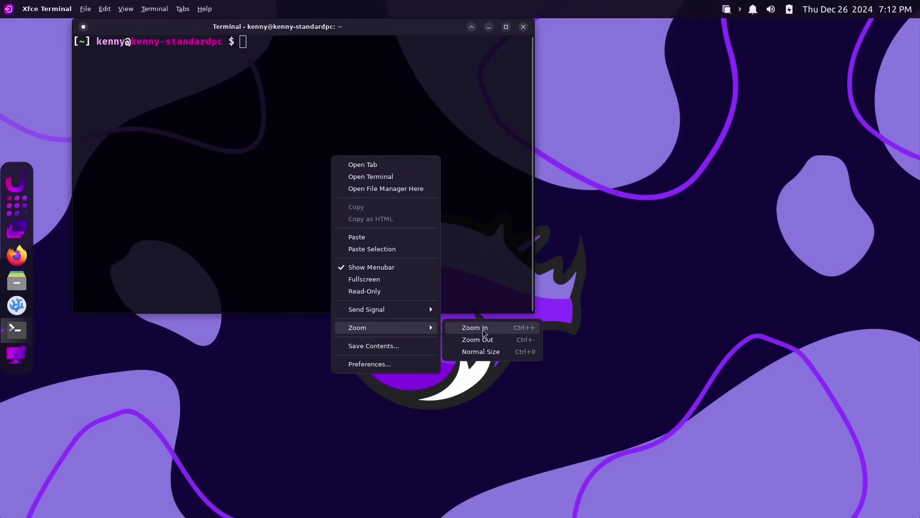
left_click(467, 323)
left_click(583, 27)
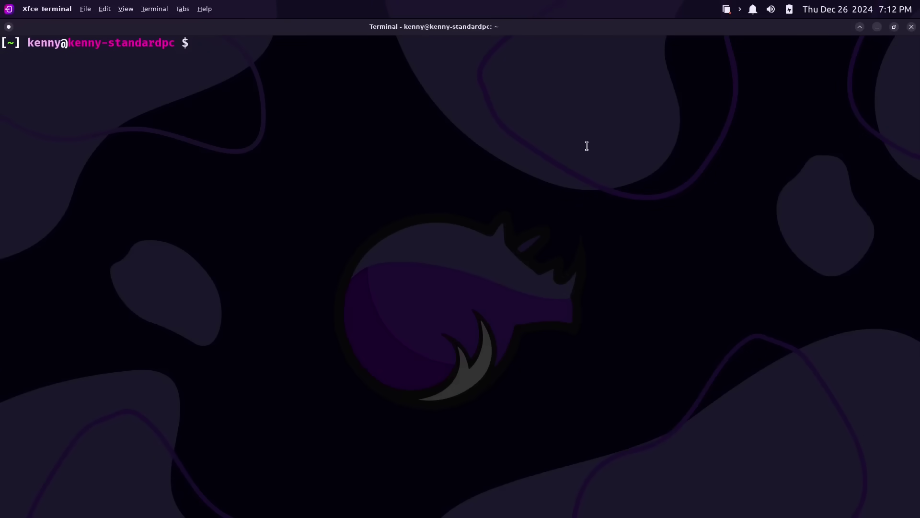
left_click_drag(425, 28, 464, 87)
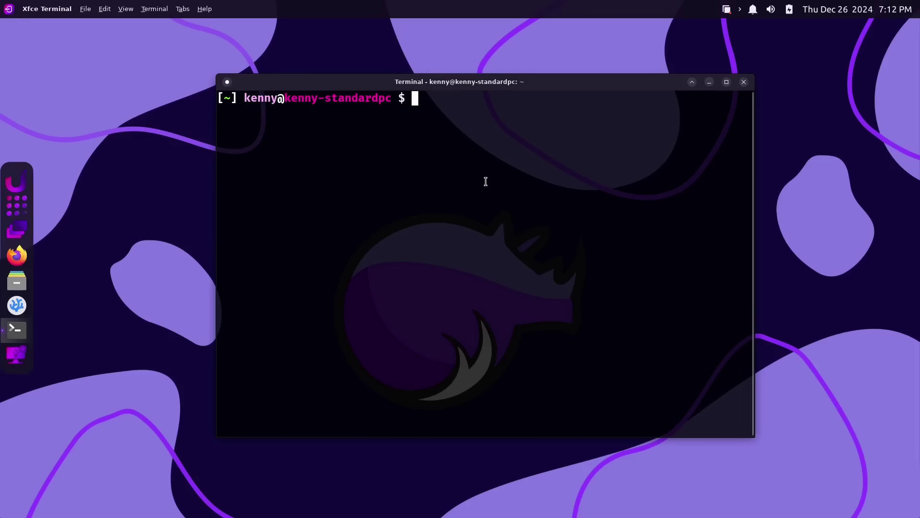
Run 'sudo apt install signal-desktop' with the sudo password, then shift the terminal left
type("sudo ap")
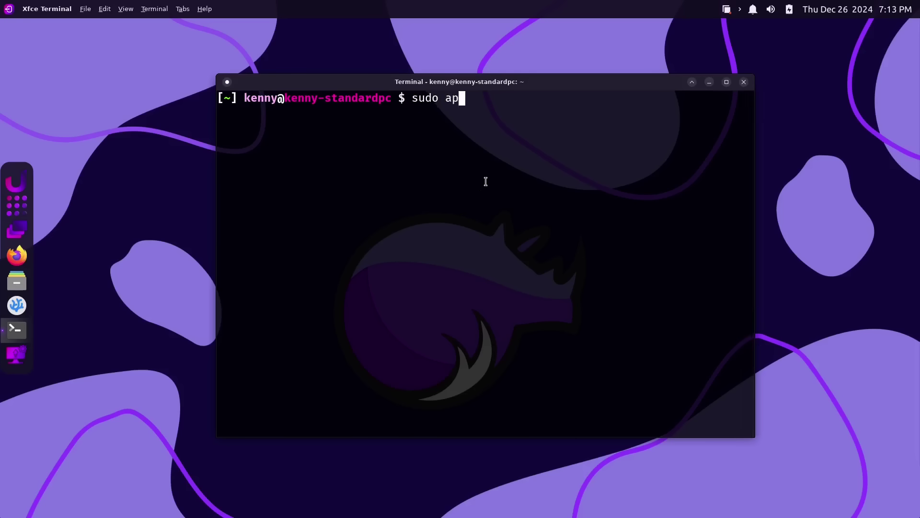
type("t install signal")
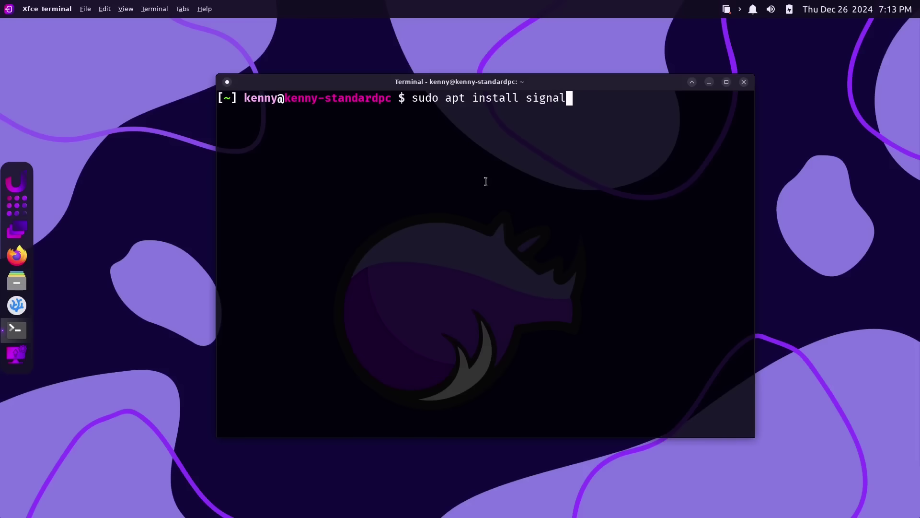
type("-desktop")
key("Return")
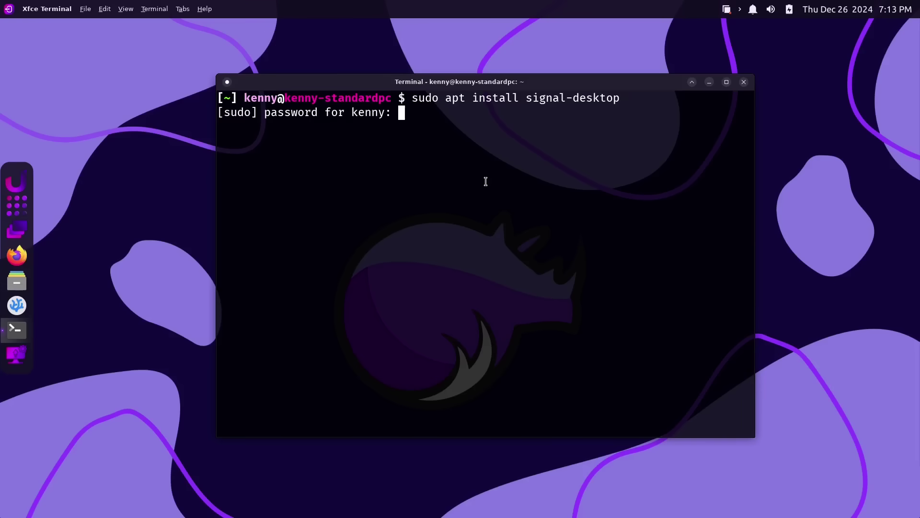
key("Return")
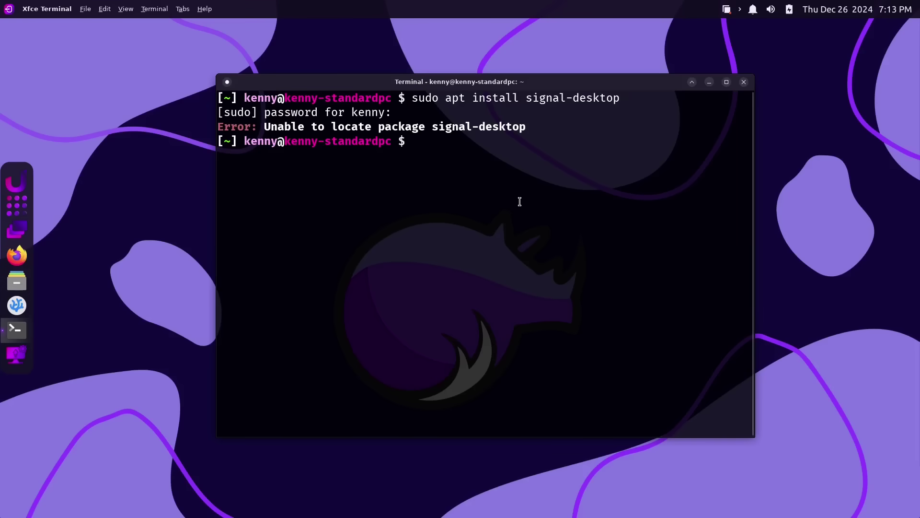
left_click_drag(431, 85, 310, 85)
Search Pacstall with 'pacstall -S signal-desktop' and highlight the signal-desktop-beta-deb result
type("py")
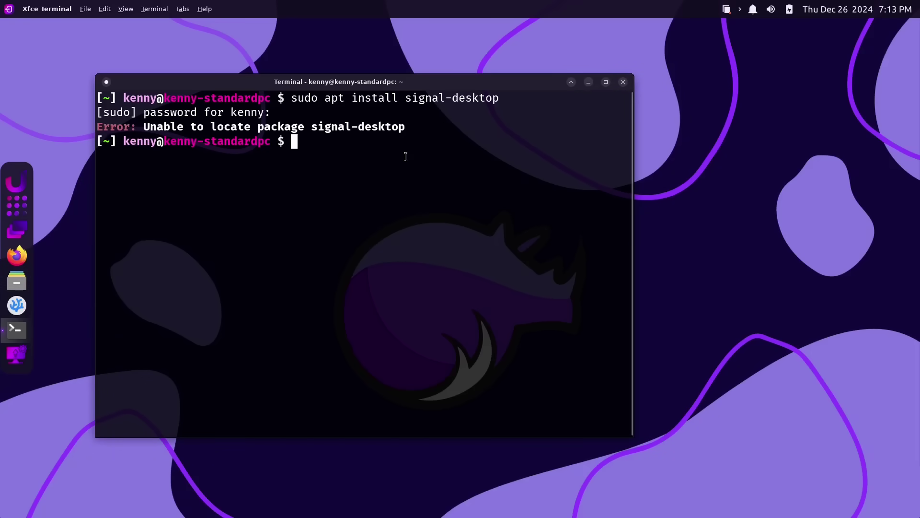
key("BackSpace")
type("acstall -S sign")
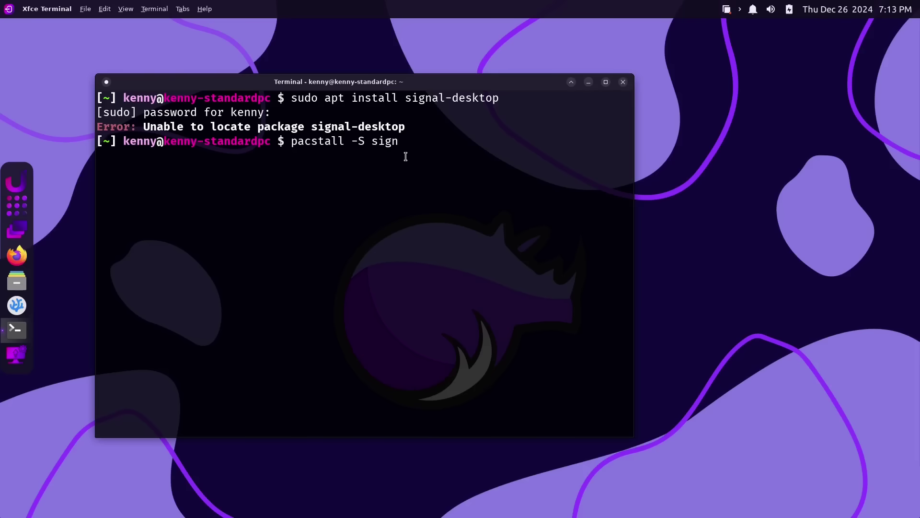
type("al-desktop")
key("Return")
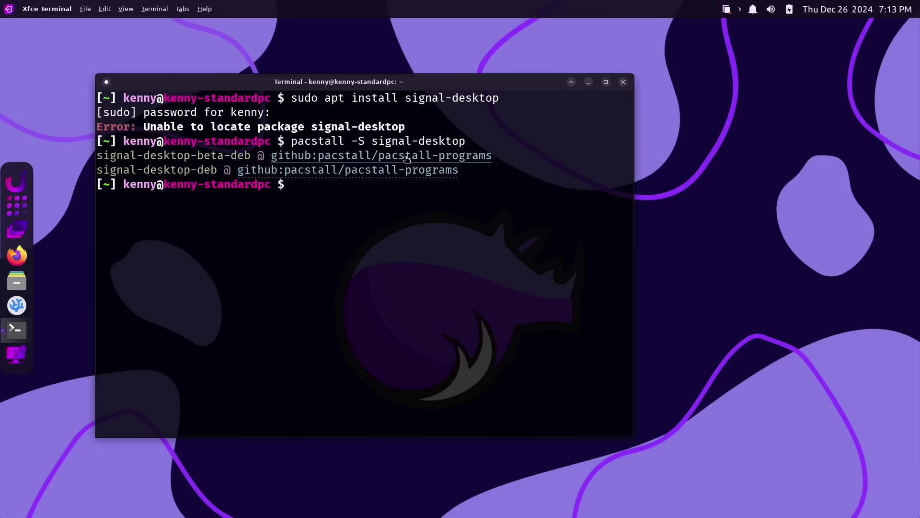
triple_click(230, 156)
left_click(364, 228)
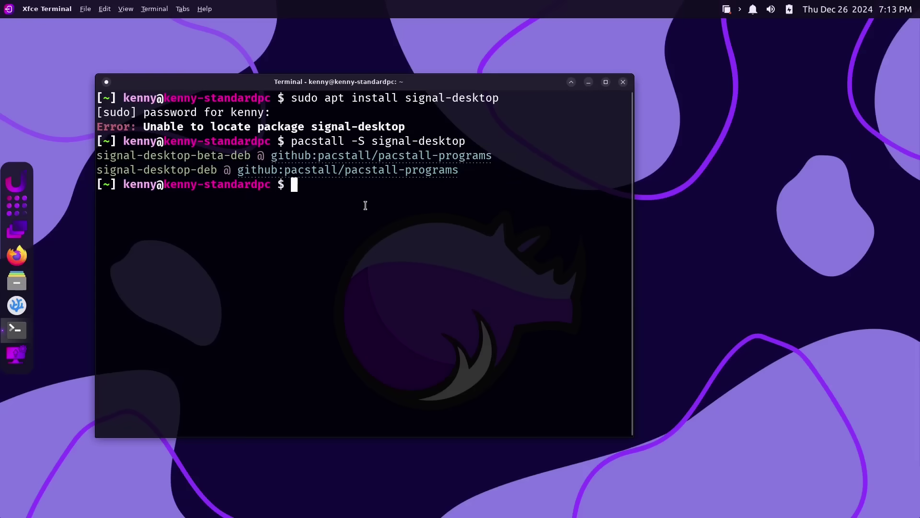
Try installing brave with 'sudo apt install brave'
type("s")
key("Right")
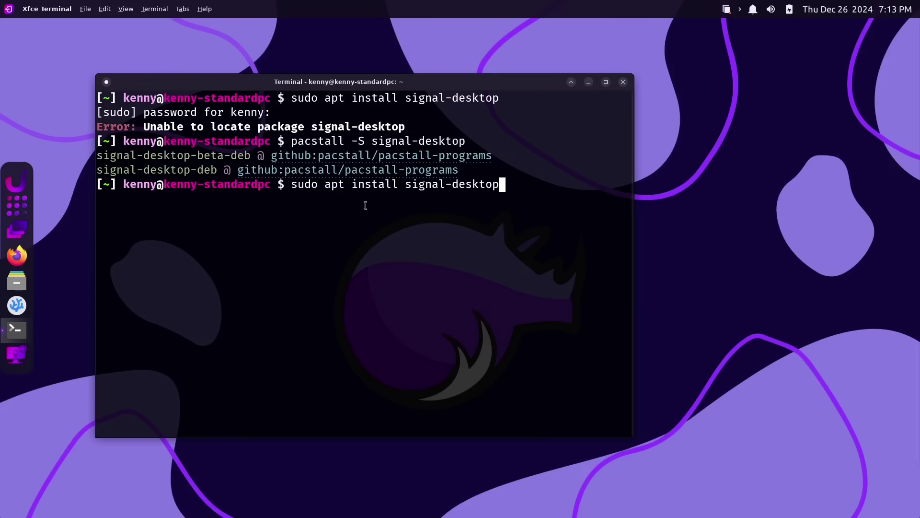
key("BackSpace")
key("BackSpace")
key("BackSpace")
key("BackSpace")
key("BackSpace")
key("BackSpace")
key("BackSpace")
key("BackSpace")
key("BackSpace")
key("BackSpace")
key("BackSpace")
key("BackSpace")
key("BackSpace")
key("BackSpace")
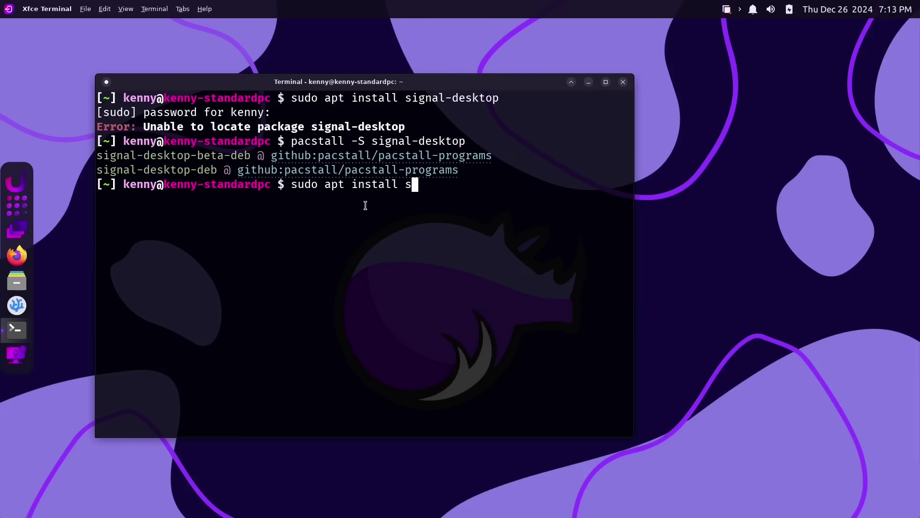
type("brave")
key("Return")
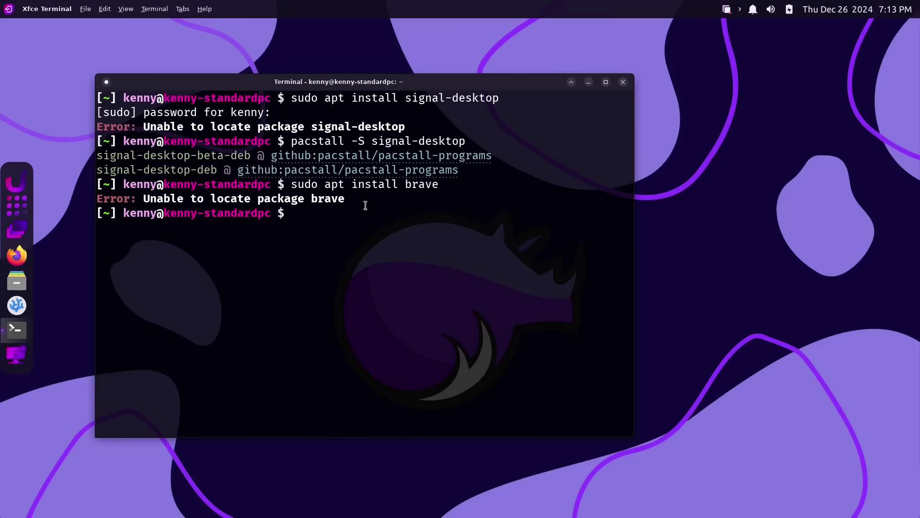
Search Pacstall for brave, highlight the brave-browser-nightly-deb line, and maximize the terminal
key("Up")
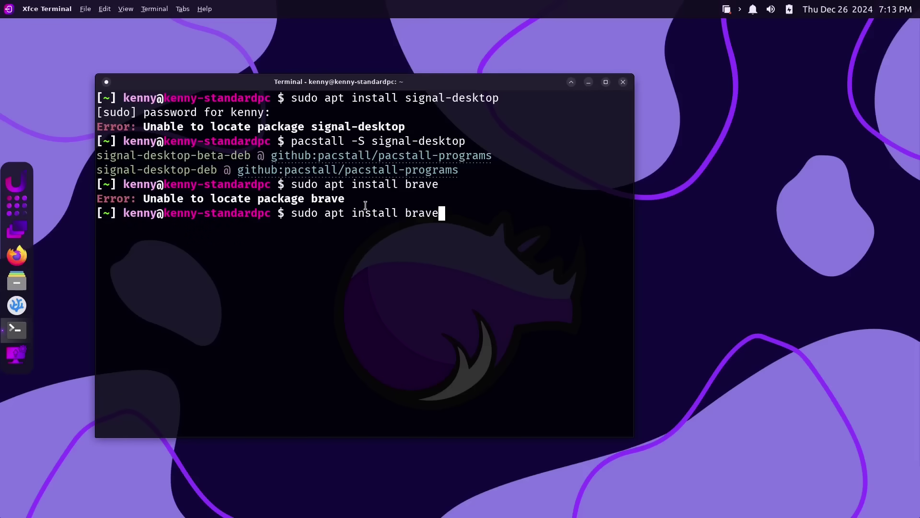
key("Up")
key("BackSpace")
key("BackSpace")
key("BackSpace")
key("BackSpace")
key("BackSpace")
key("BackSpace")
key("BackSpace")
key("BackSpace")
key("BackSpace")
key("BackSpace")
key("BackSpace")
key("BackSpace")
key("BackSpace")
key("BackSpace")
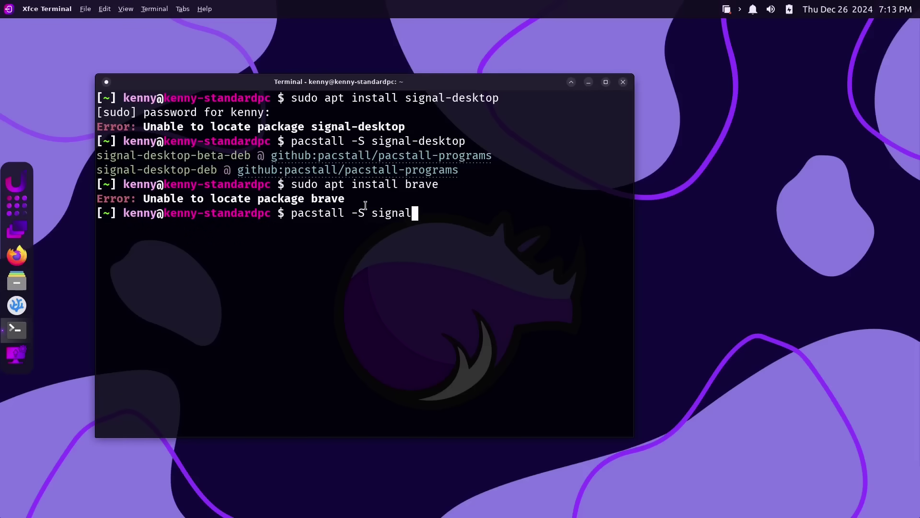
type("brave")
key("Return")
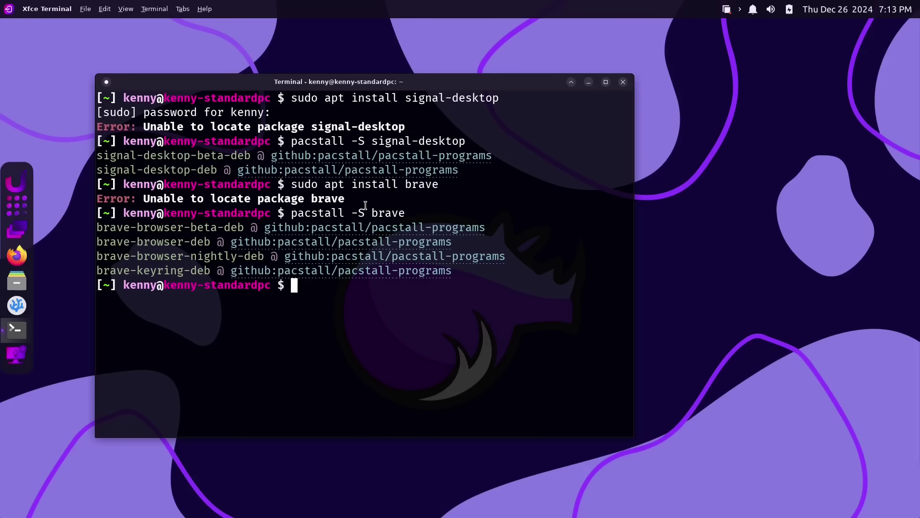
triple_click(181, 259)
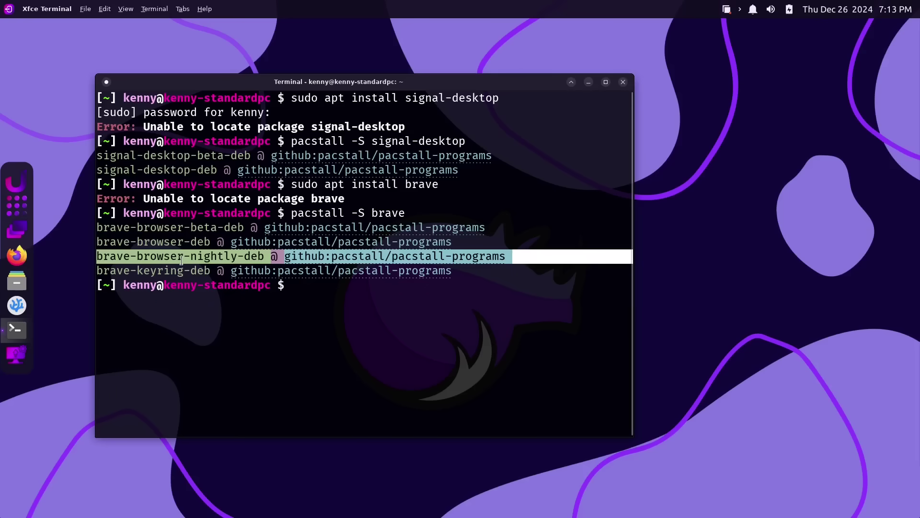
left_click(216, 255)
left_click(606, 82)
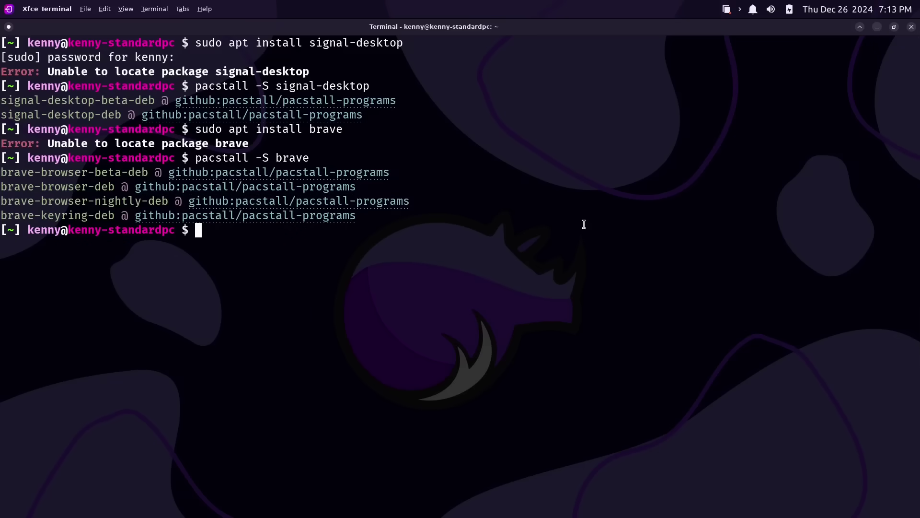
Clear the terminal, run rhino-pkg to show its help, and restore the window size
type("clear")
key("Return")
type("rhin")
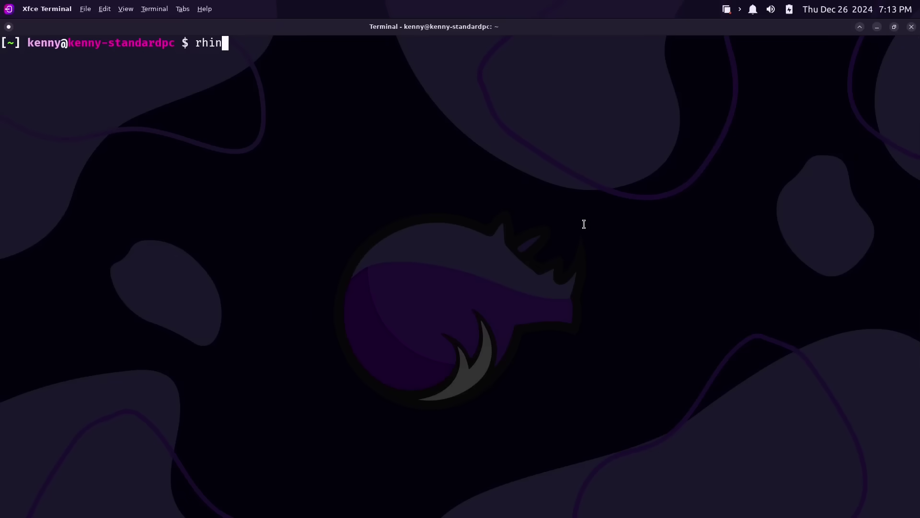
type("o-pkg")
key("Return")
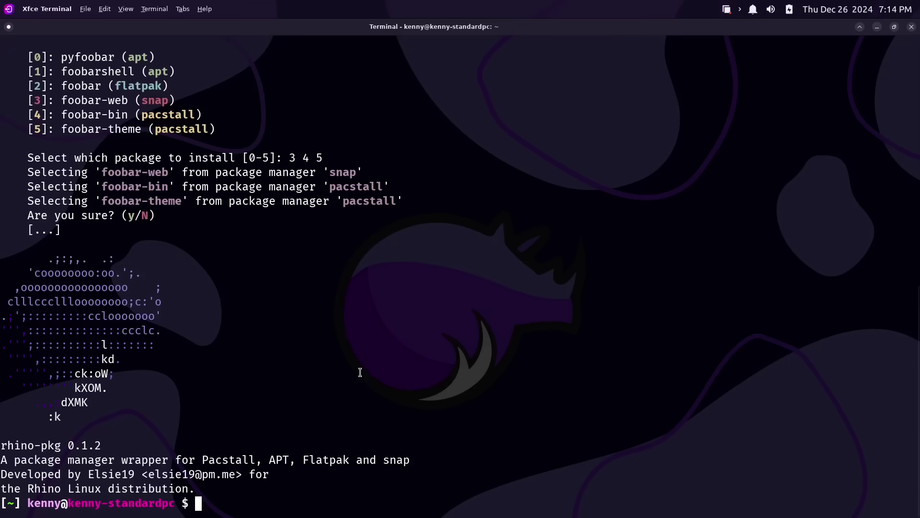
scroll(327, 425, "up", 10)
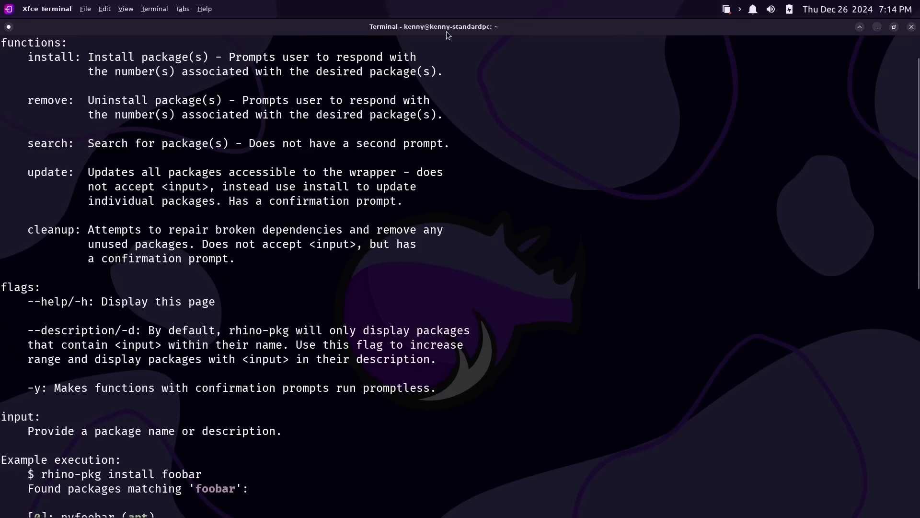
double_click(447, 27)
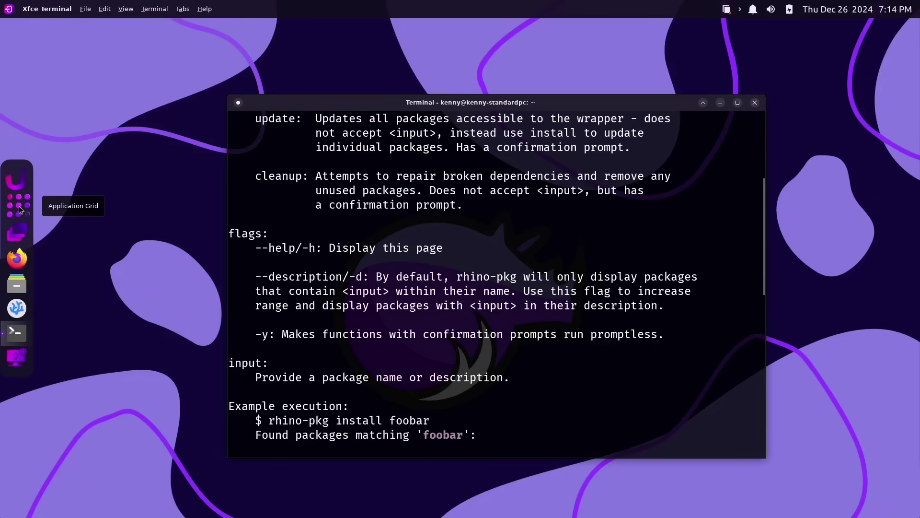
From the Application Grid, launch Your System and start System Upgrade, authorizing with the sudo password
left_click(19, 206)
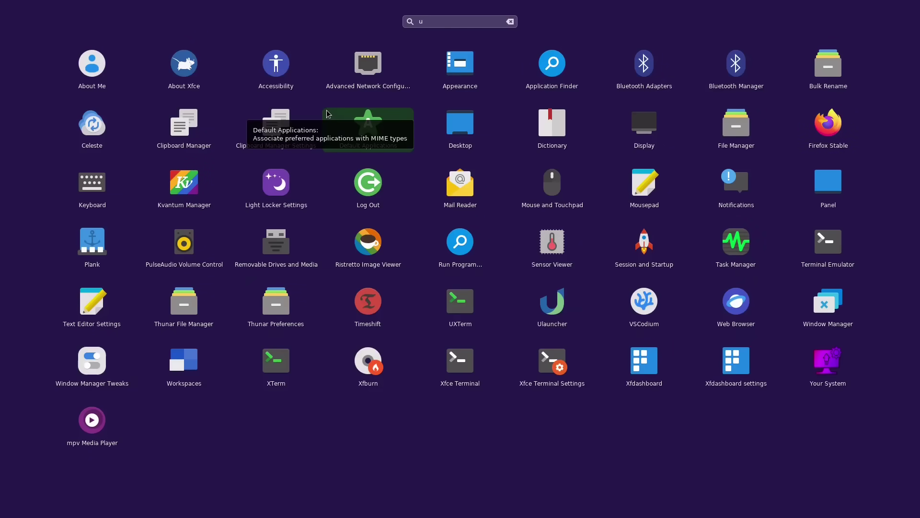
left_click(827, 371)
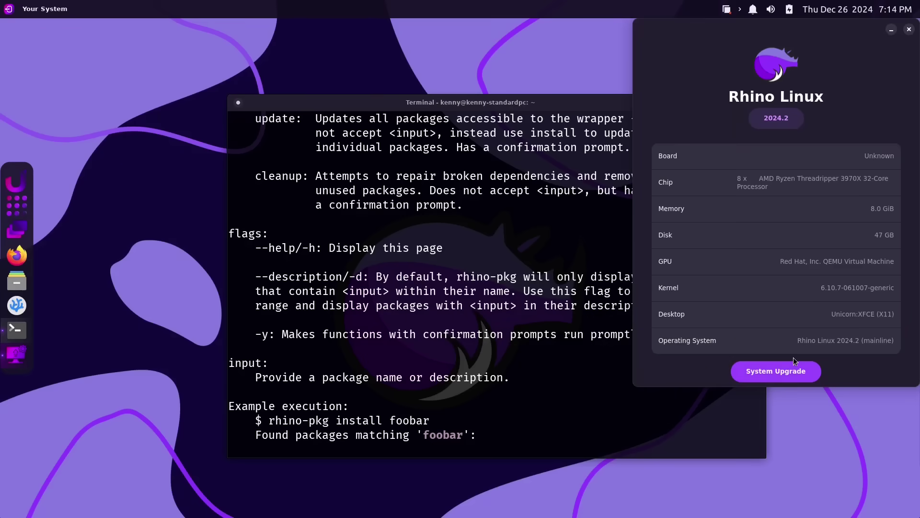
left_click(788, 379)
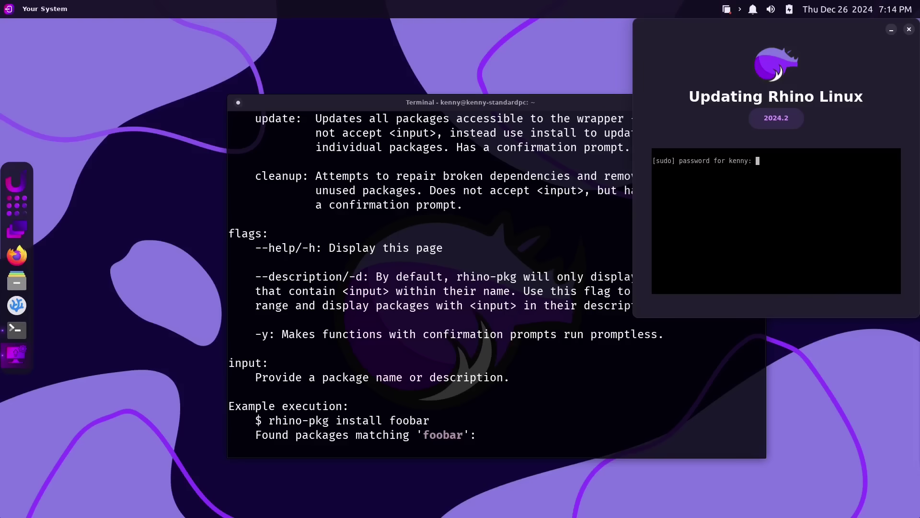
key("Return")
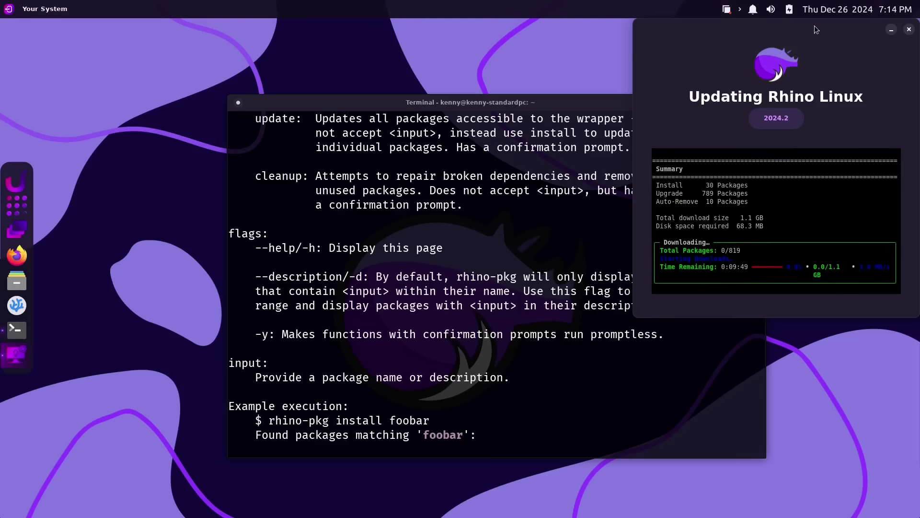
left_click_drag(816, 30, 608, 143)
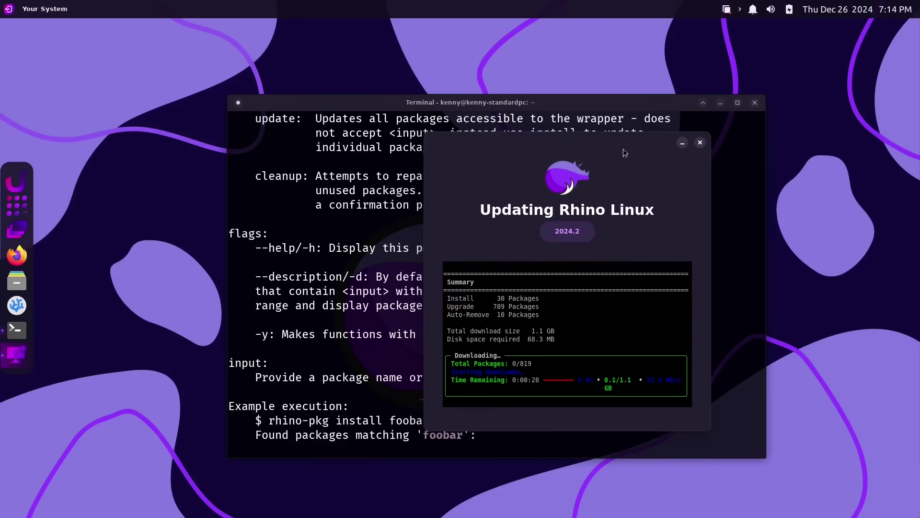
Minimize the upgrade window, review the rhino-pkg help output, and maximize the terminal
left_click(682, 142)
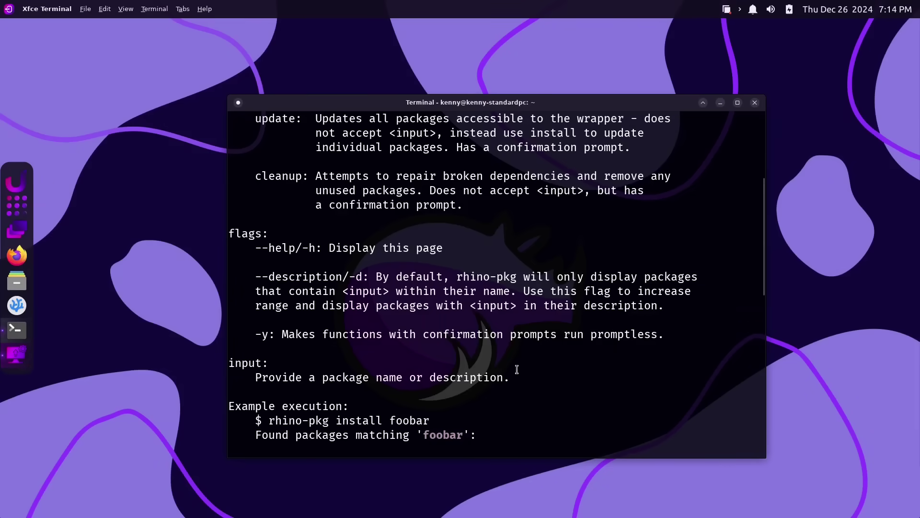
scroll(516, 369, "down", 10)
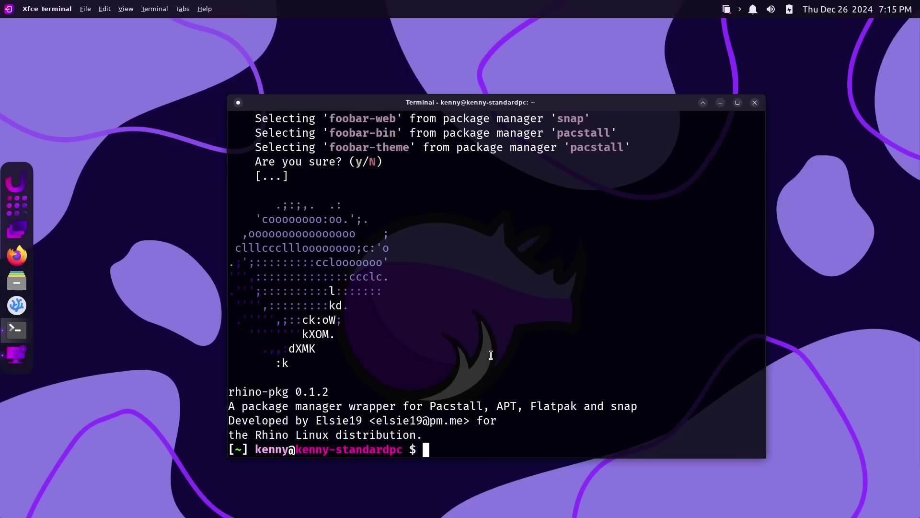
scroll(498, 350, "up", 6)
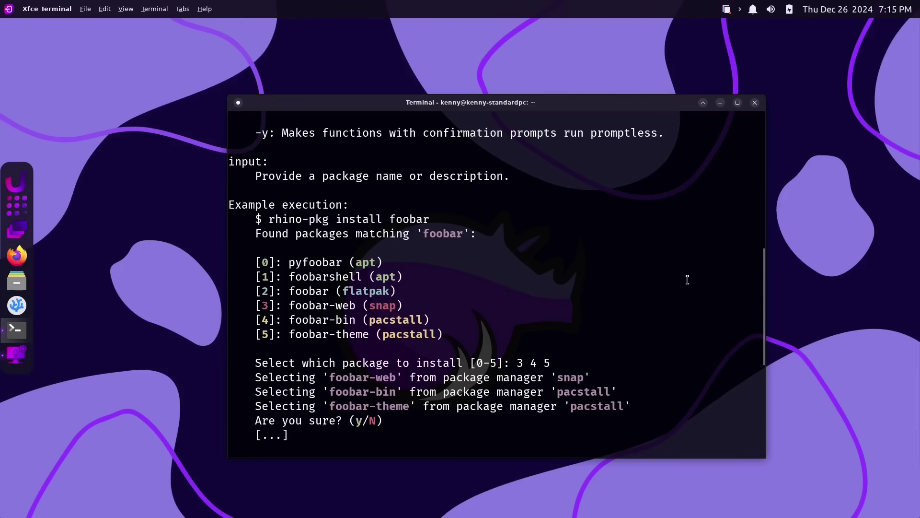
scroll(687, 279, "down", 5)
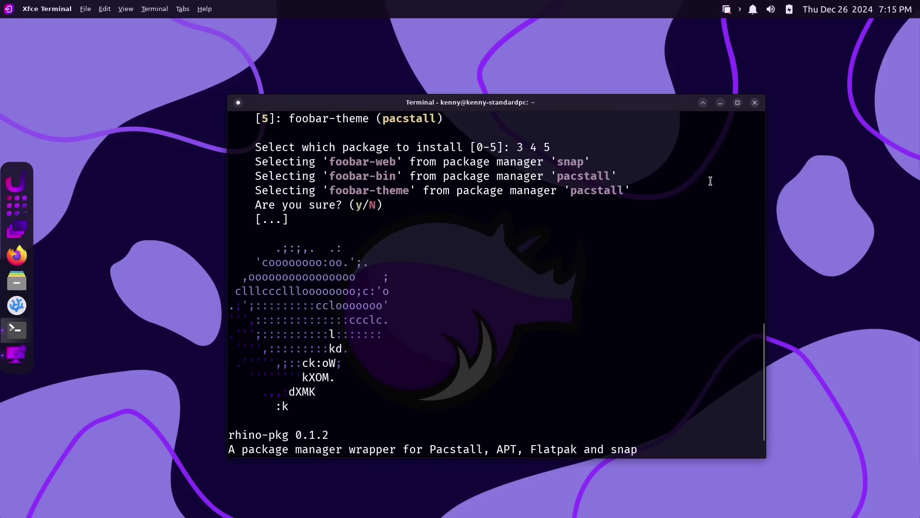
left_click(736, 103)
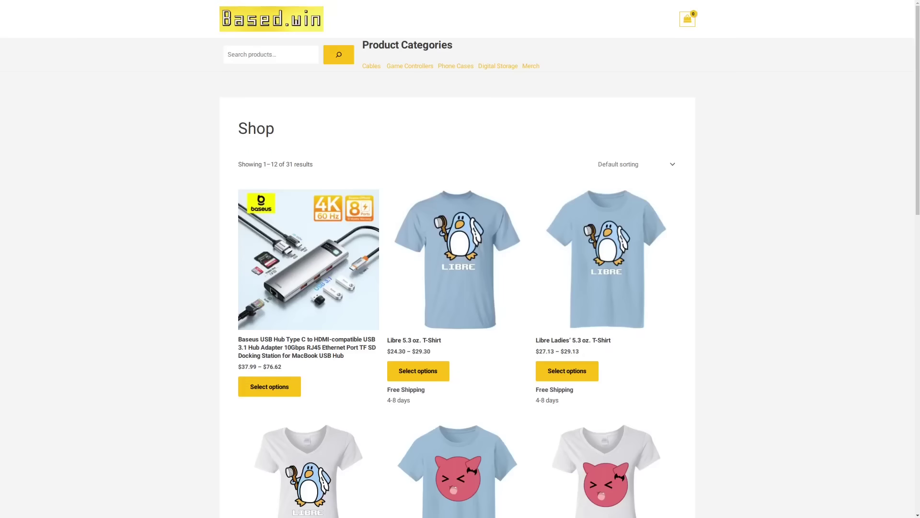
Scroll past the Little Daemon hoodies and Thinkpad T61 to the shop's pagination and footer
scroll(460, 259, "down", 10)
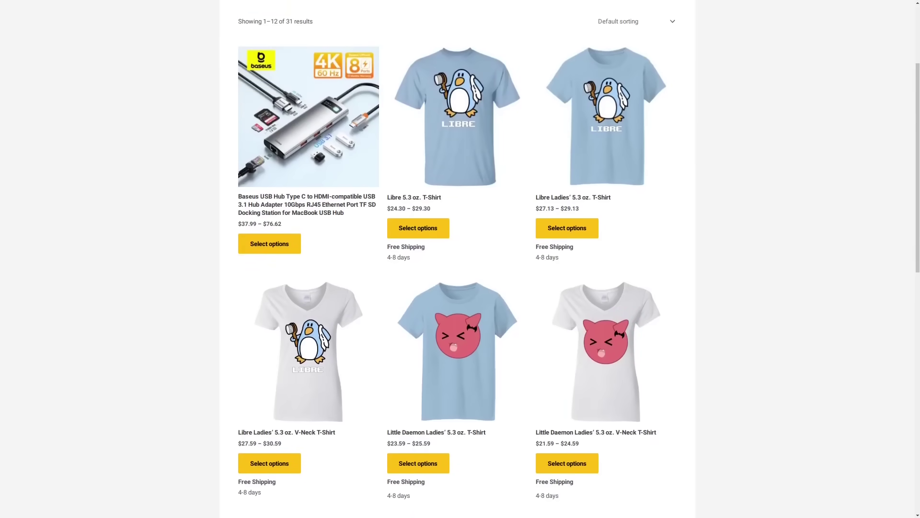
scroll(460, 259, "down", 6)
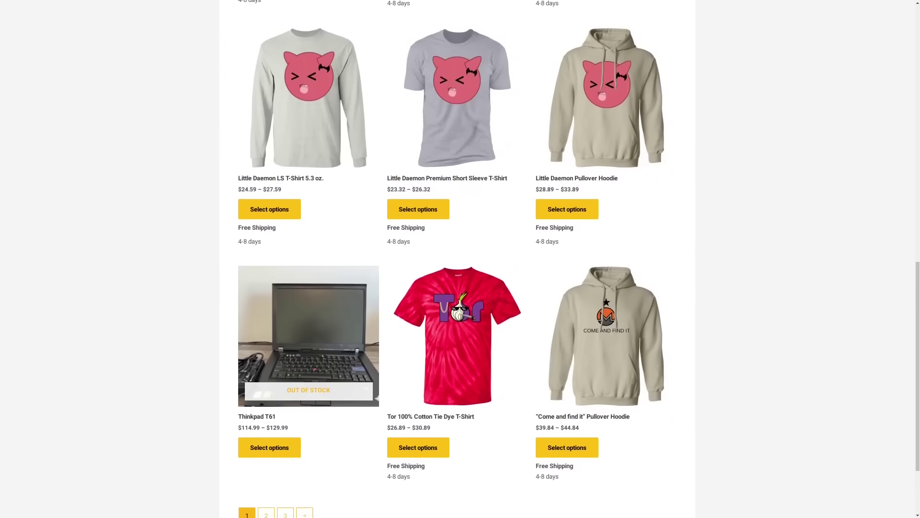